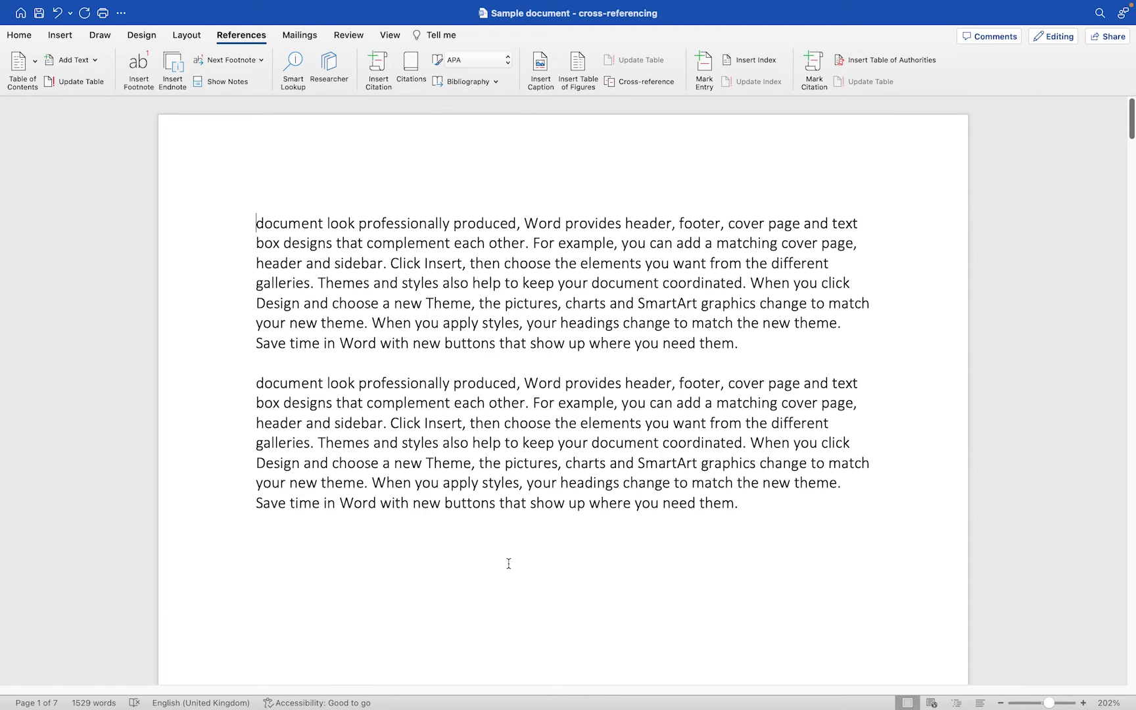
Look through the document's first two pages to examine the bridge picture and its Figure 1 caption
{"action": "scroll", "coordinate": [509, 563], "scroll_direction": "down", "scroll_amount": 10}
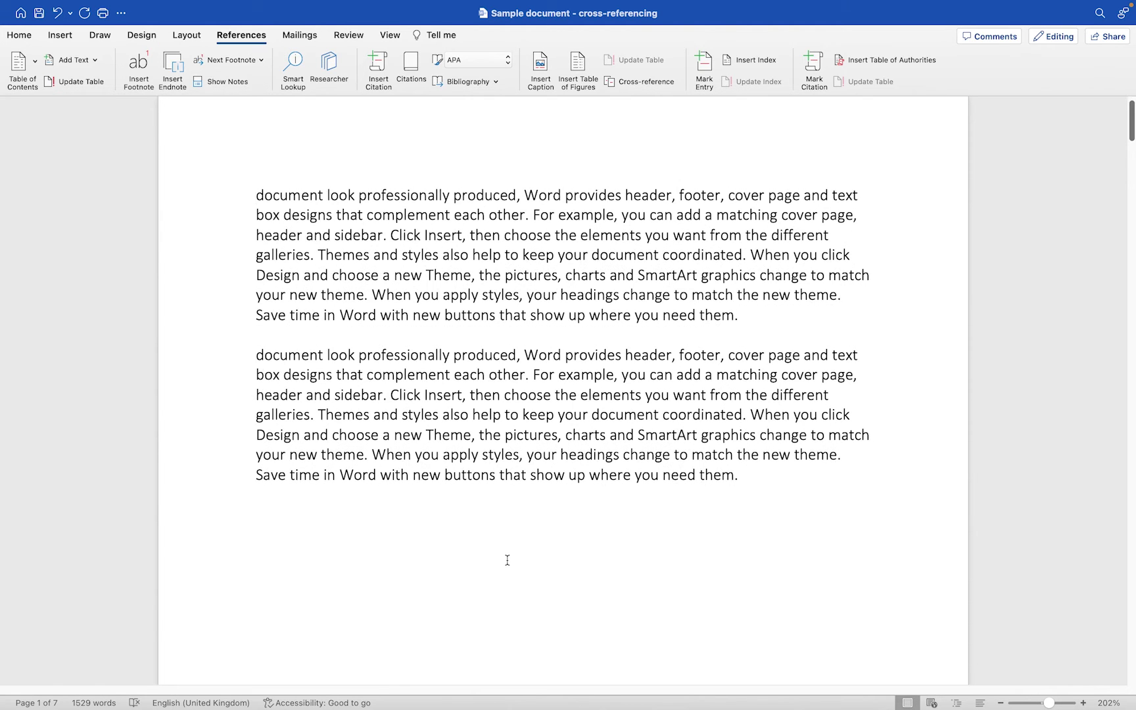
{"action": "scroll", "coordinate": [508, 562], "scroll_direction": "down", "scroll_amount": 5}
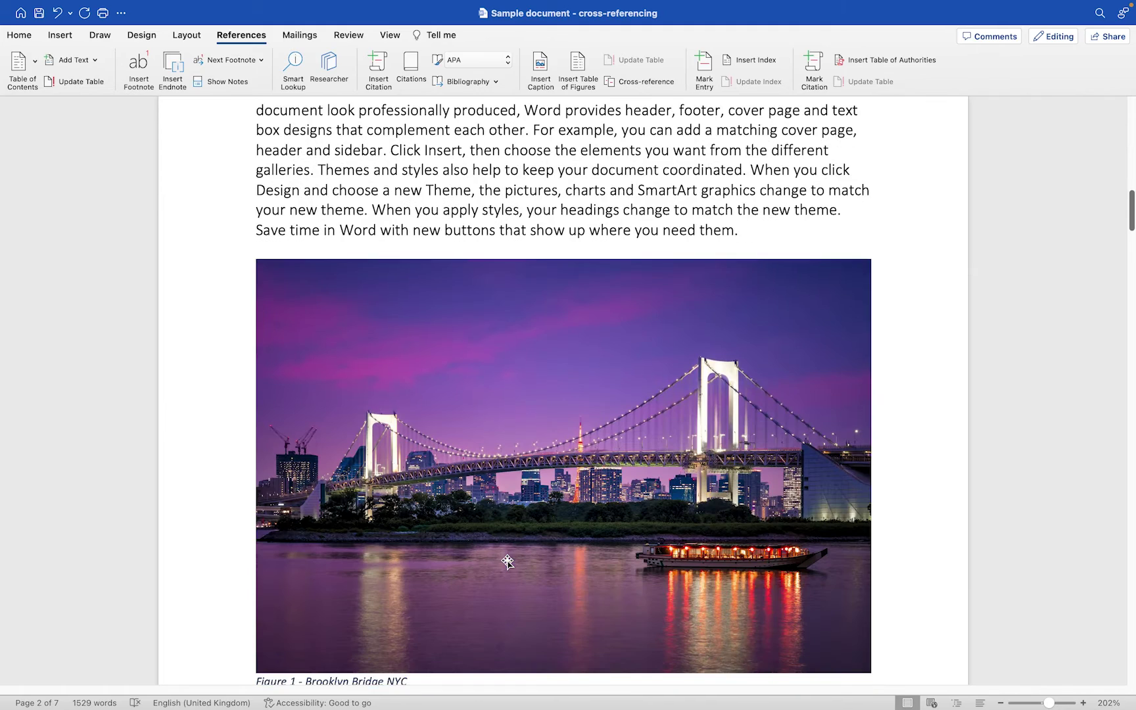
{"action": "scroll", "coordinate": [508, 561], "scroll_direction": "down", "scroll_amount": 3}
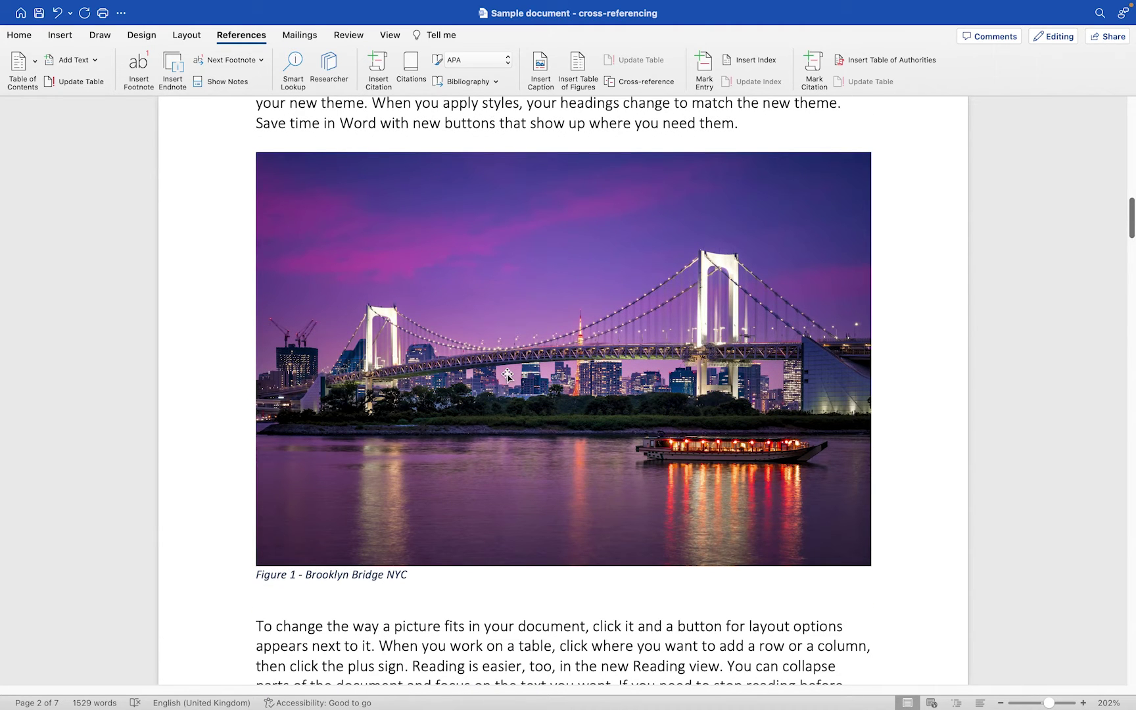
{"action": "scroll", "coordinate": [508, 374], "scroll_direction": "down", "scroll_amount": 14}
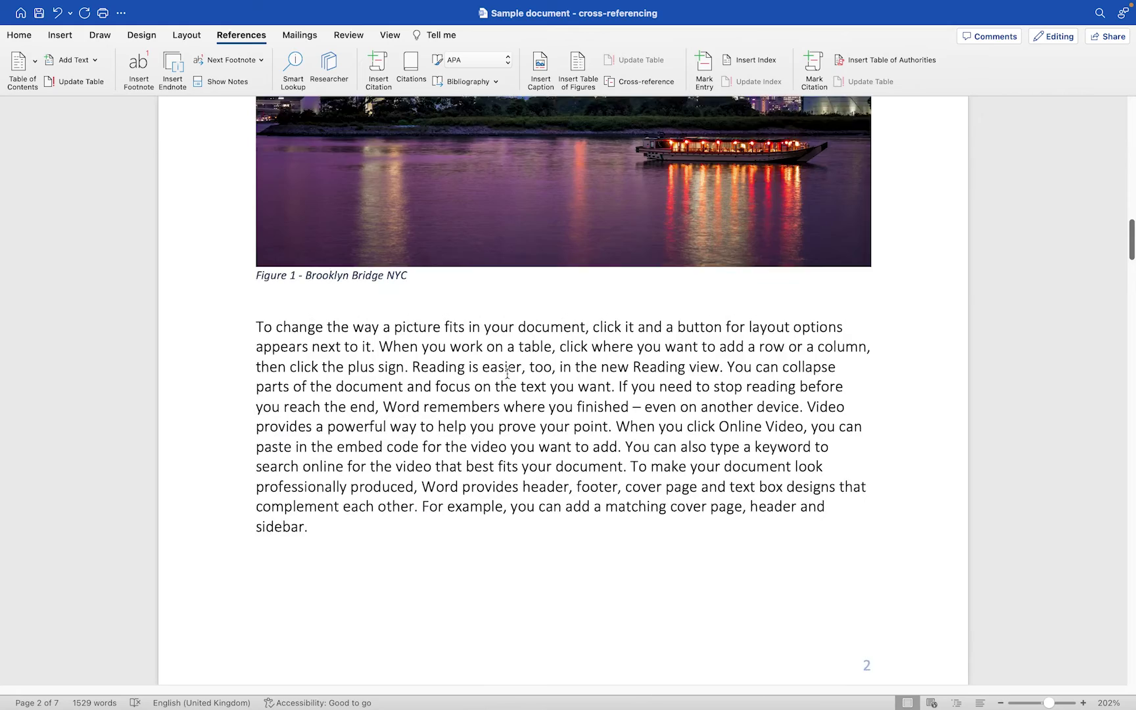
{"action": "scroll", "coordinate": [507, 374], "scroll_direction": "up", "scroll_amount": 19}
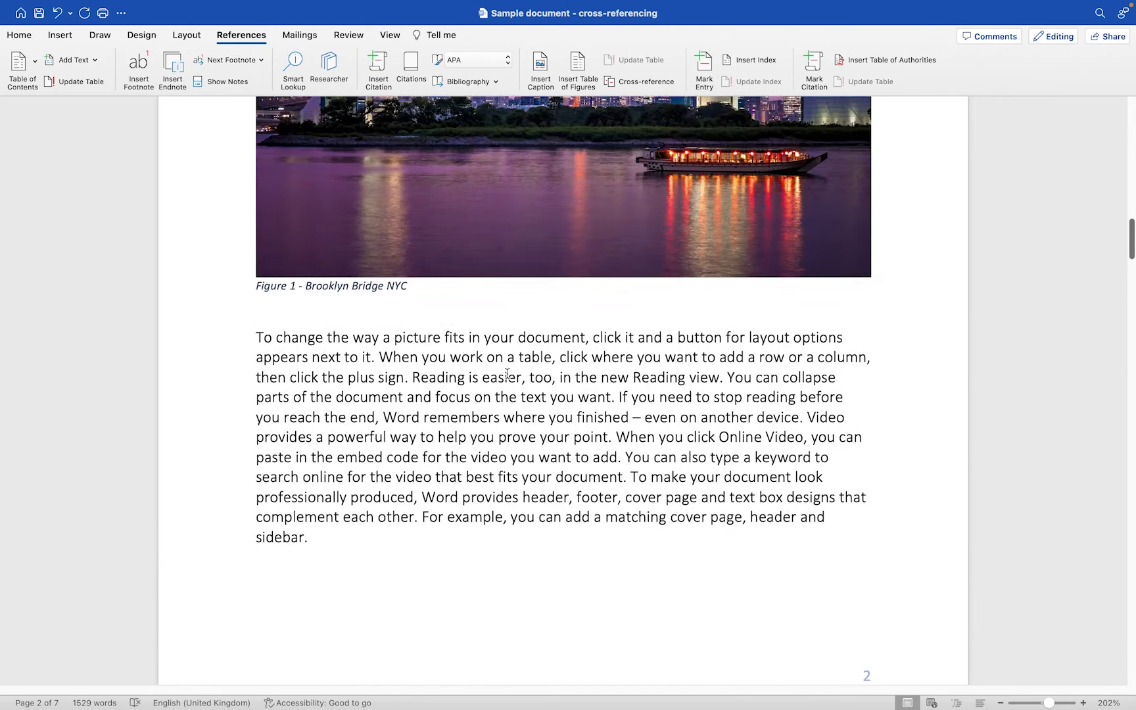
{"action": "scroll", "coordinate": [507, 374], "scroll_direction": "down", "scroll_amount": 5}
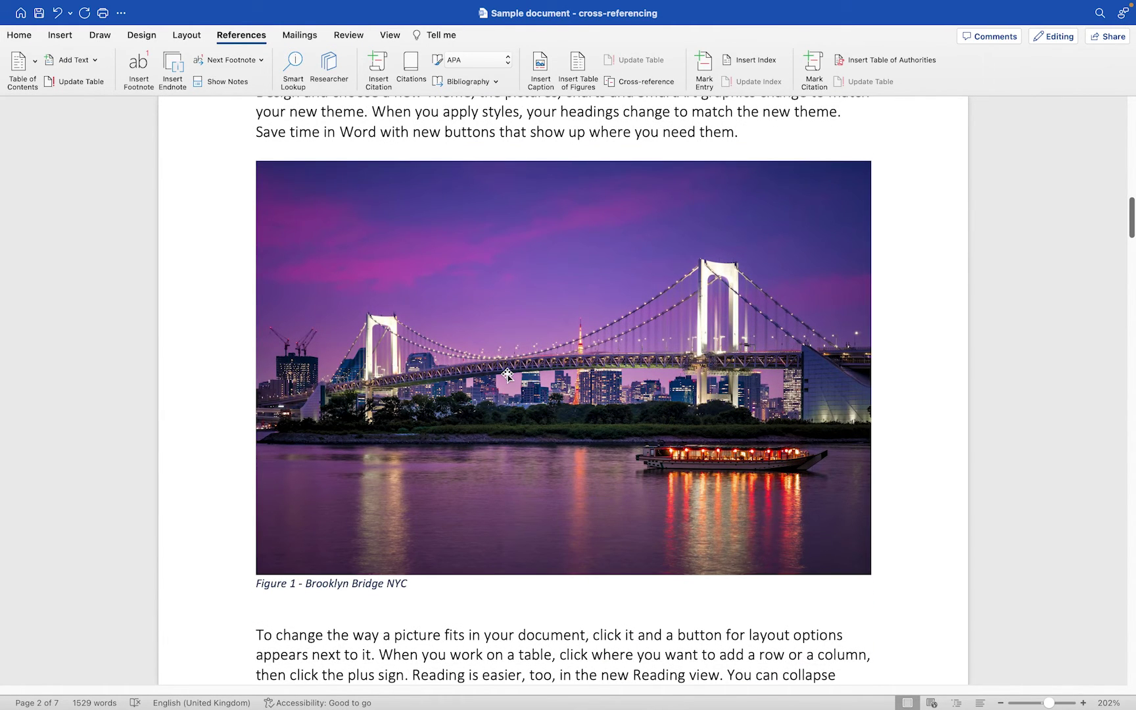
{"action": "scroll", "coordinate": [507, 374], "scroll_direction": "up", "scroll_amount": 5}
{"action": "scroll", "coordinate": [508, 374], "scroll_direction": "down", "scroll_amount": 10}
{"action": "scroll", "coordinate": [508, 374], "scroll_direction": "up", "scroll_amount": 7}
Enter "See" on the blank line below the second paragraph and start a cross-reference with Figure as the reference type
{"action": "left_click", "coordinate": [275, 231]}
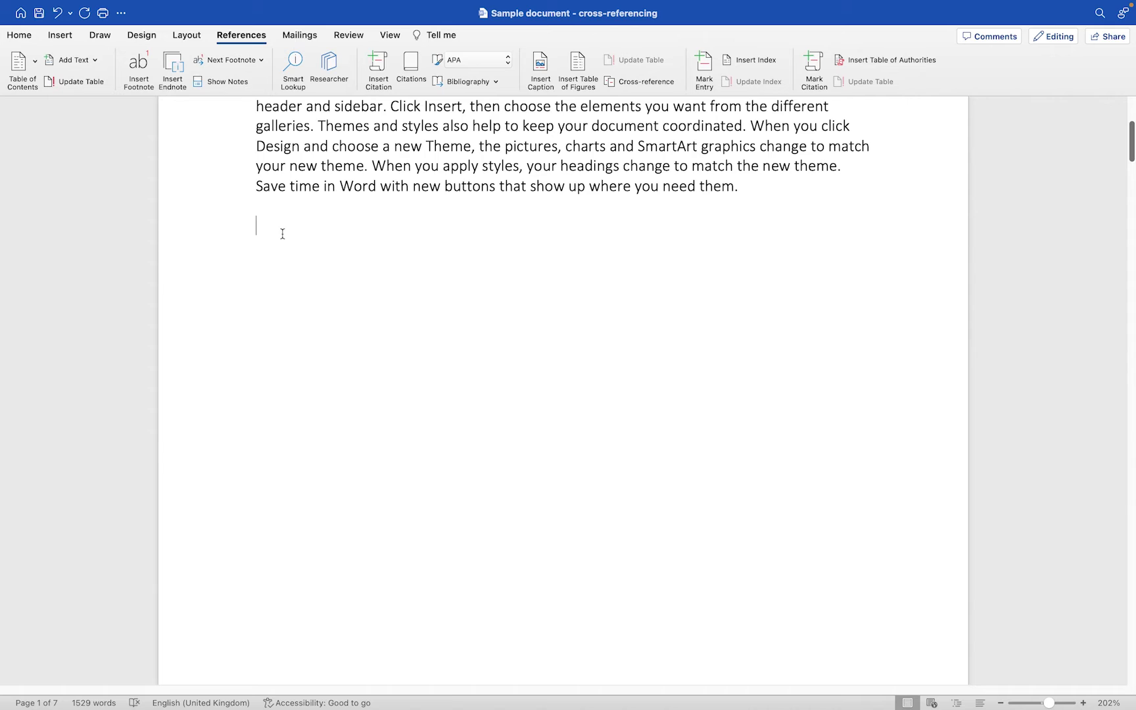
{"action": "type", "text": "See"}
{"action": "left_click", "coordinate": [241, 37]}
{"action": "left_click", "coordinate": [637, 83]}
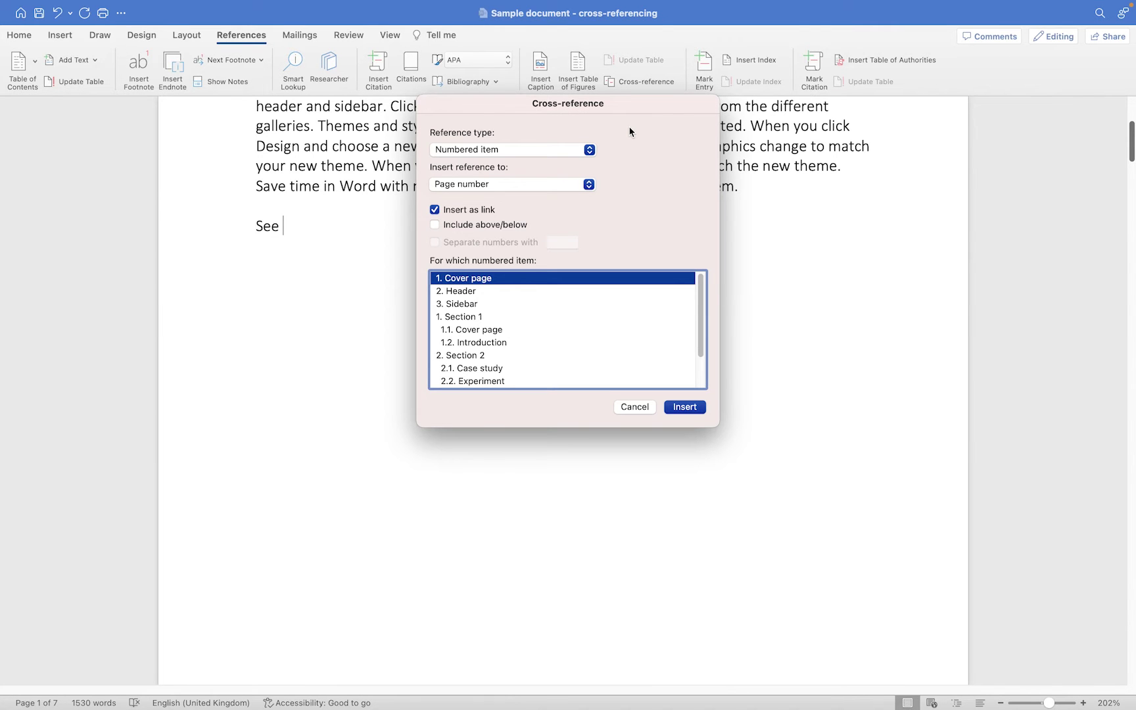
{"action": "left_click_drag", "start_coordinate": [625, 116], "coordinate": [649, 168]}
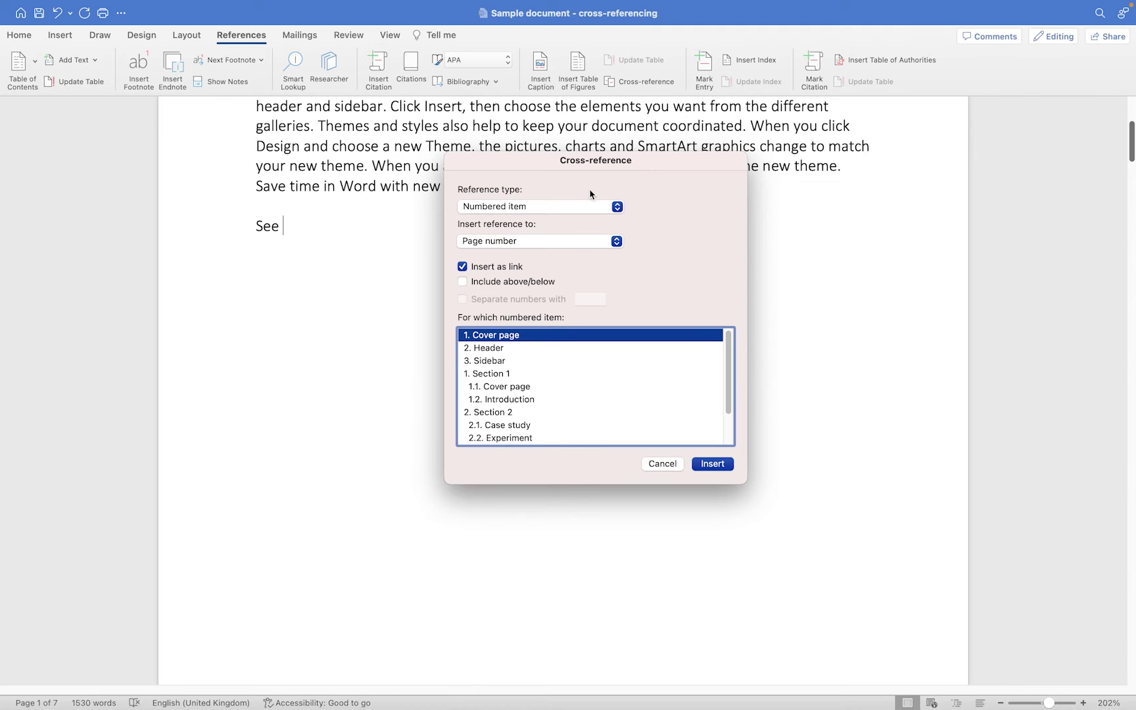
{"action": "left_click", "coordinate": [495, 207]}
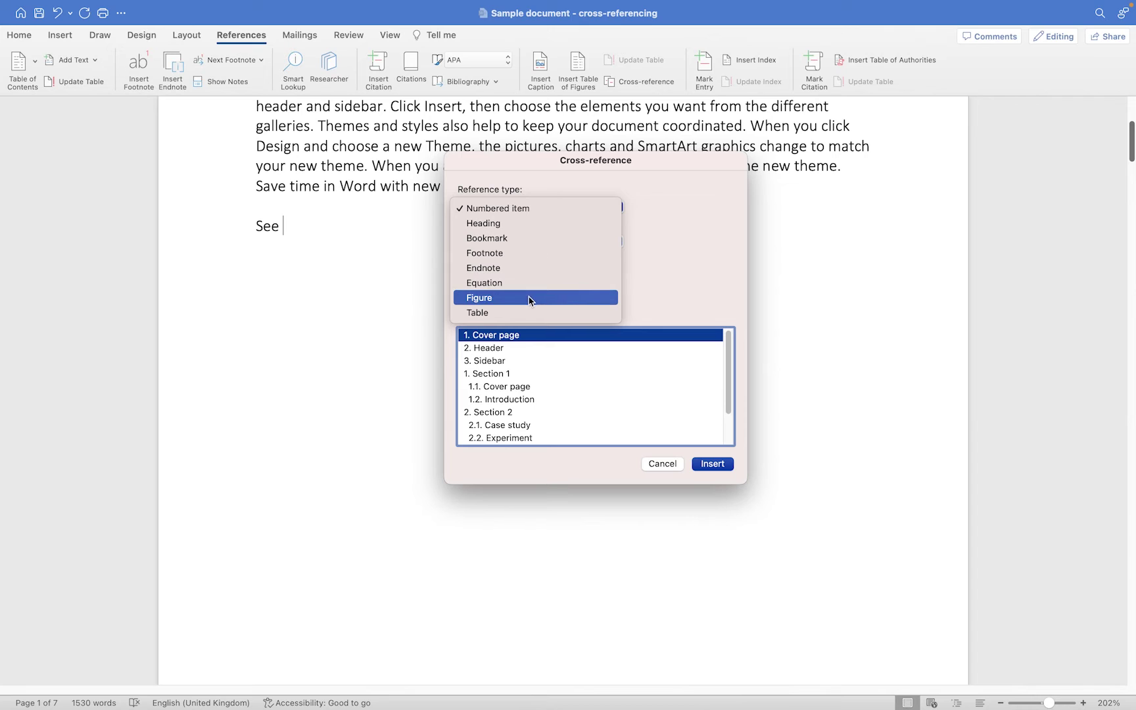
{"action": "left_click", "coordinate": [471, 299]}
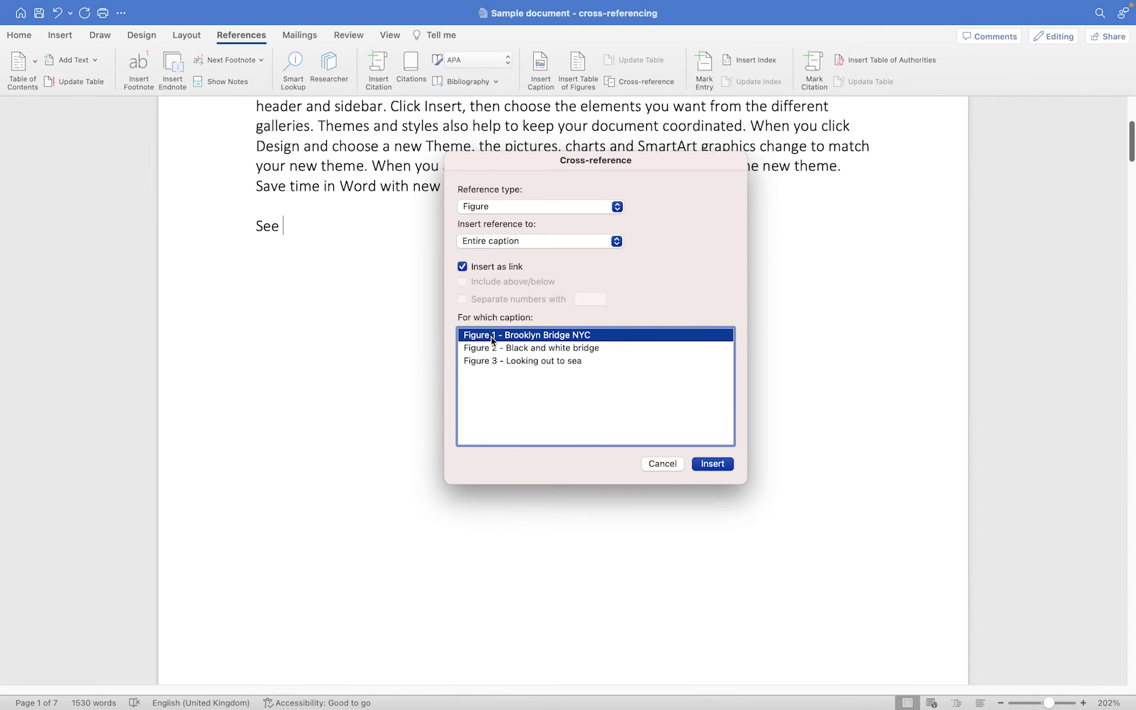
Browse the figure captions offered for the cross-reference and glance at the table of figures tutorial on YouTube
{"action": "left_click", "coordinate": [516, 351]}
{"action": "key", "text": "Down"}
{"action": "key", "text": "Up"}
{"action": "key", "text": "Up"}
{"action": "key", "text": "Down"}
{"action": "key", "text": "Down"}
{"action": "left_click_drag", "start_coordinate": [514, 355], "coordinate": [514, 340]}
{"action": "key", "text": "ctrl+Right"}
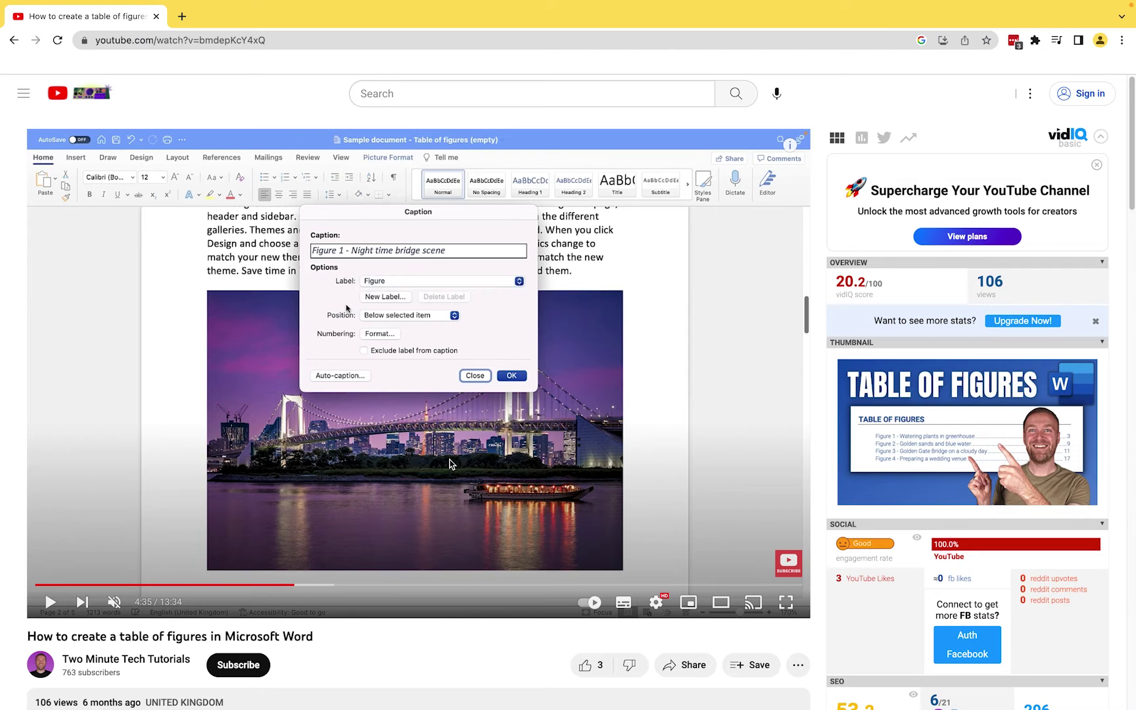
{"action": "key", "text": "ctrl+Left"}
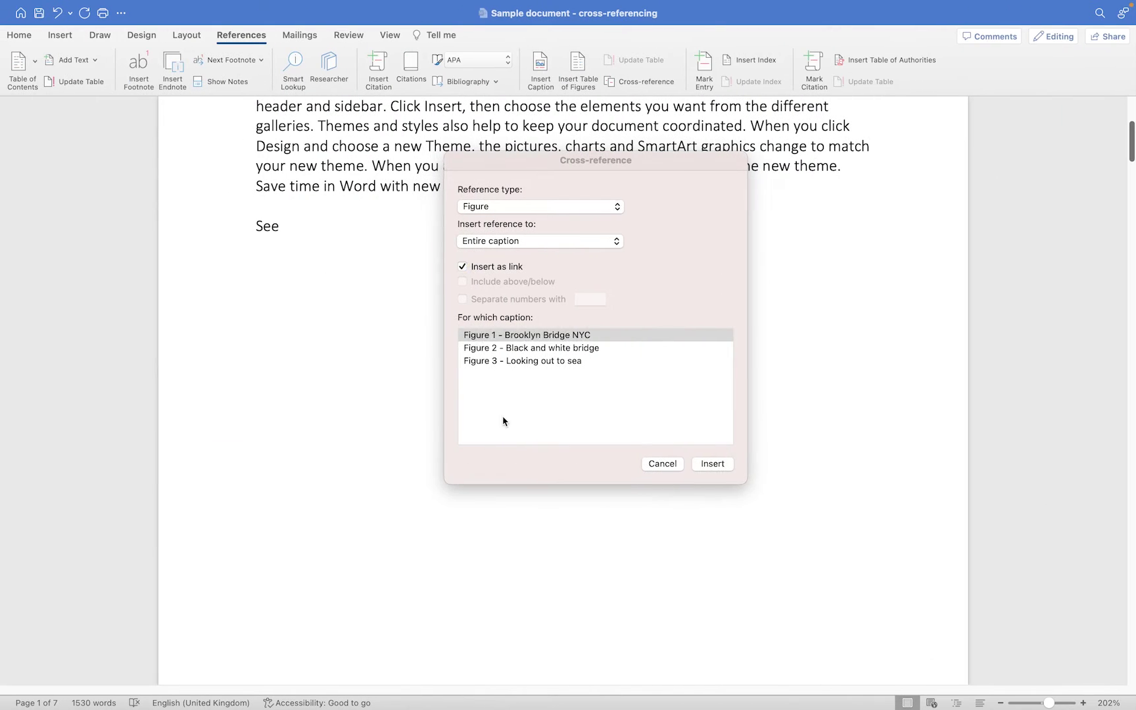
Insert a linked cross-reference to the entire caption of "Figure 1 - Brooklyn Bridge NYC"
{"action": "left_click", "coordinate": [543, 338]}
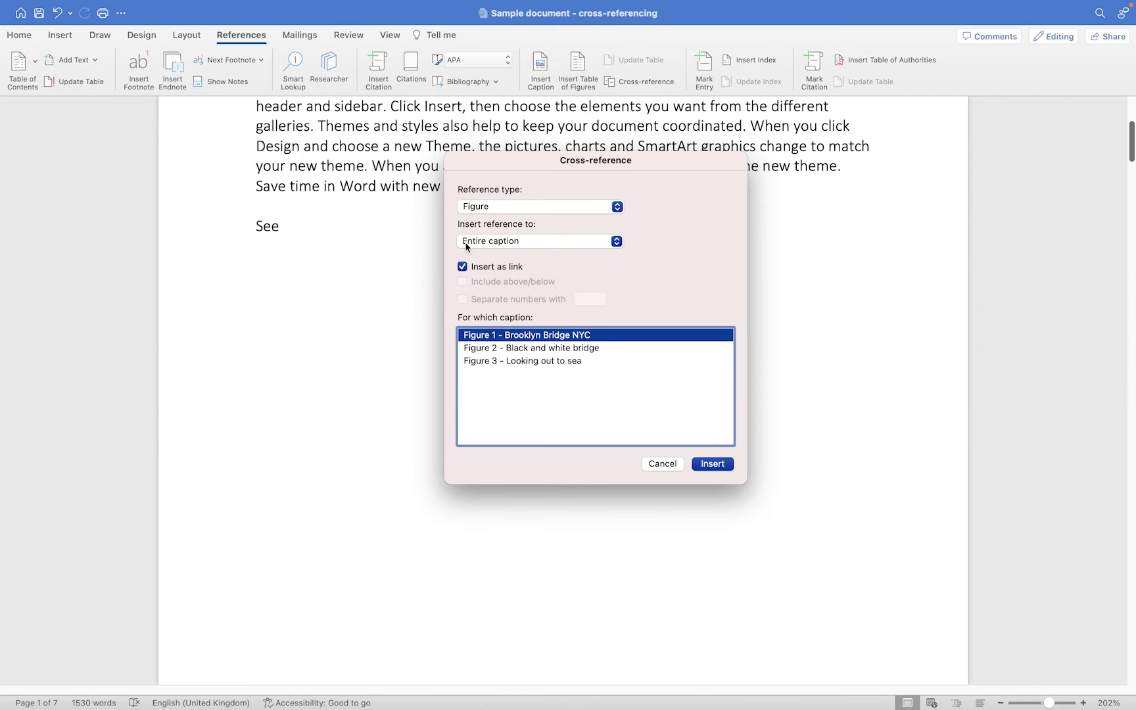
{"action": "left_click", "coordinate": [539, 240]}
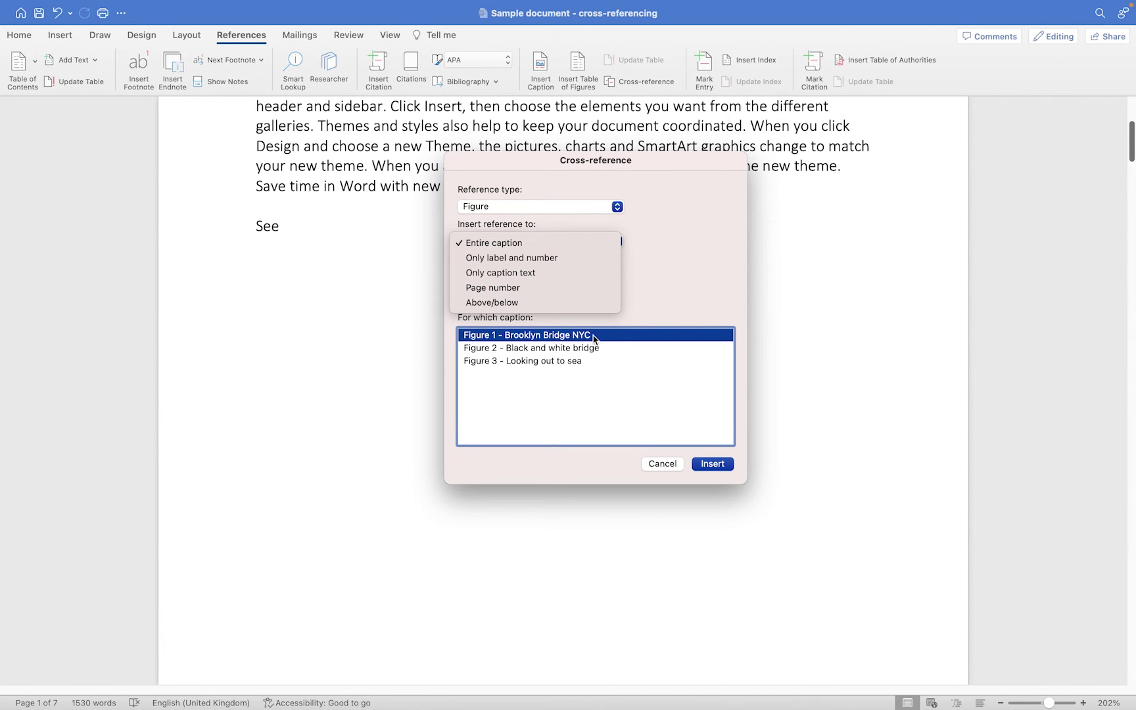
{"action": "left_click", "coordinate": [675, 320]}
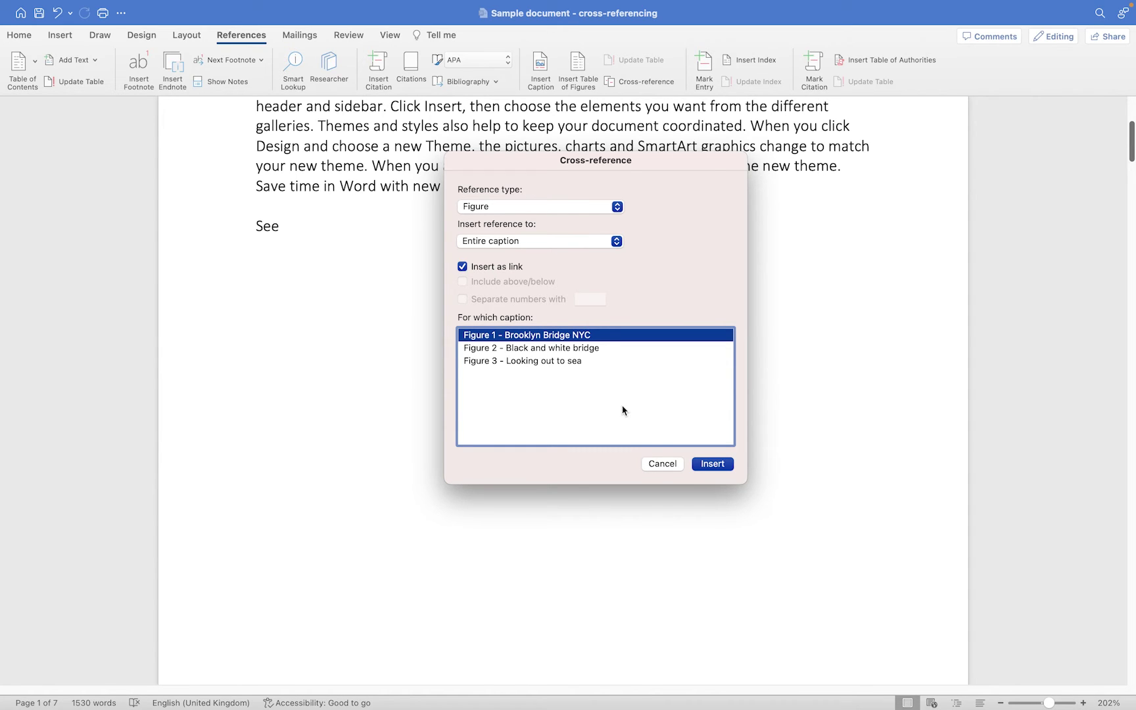
{"action": "left_click", "coordinate": [712, 464]}
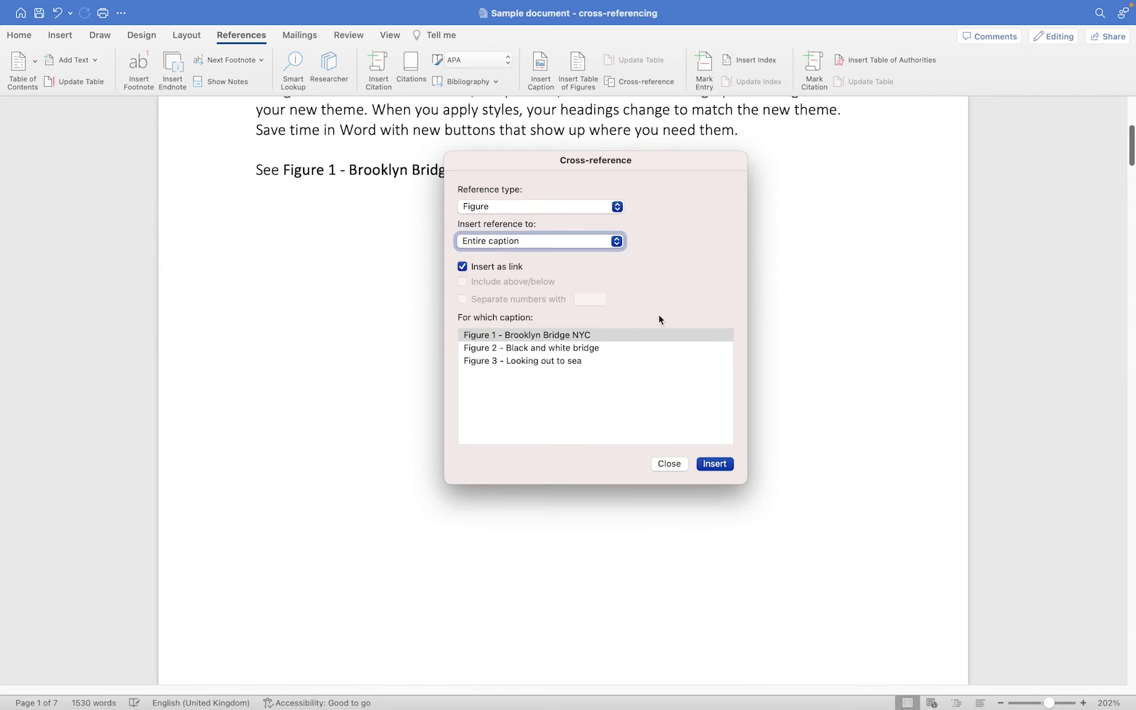
Continue the sentence with "on page", insert a cross-reference to Figure 1's page number, and end it with a full stop
{"action": "left_click_drag", "start_coordinate": [565, 160], "coordinate": [794, 159]}
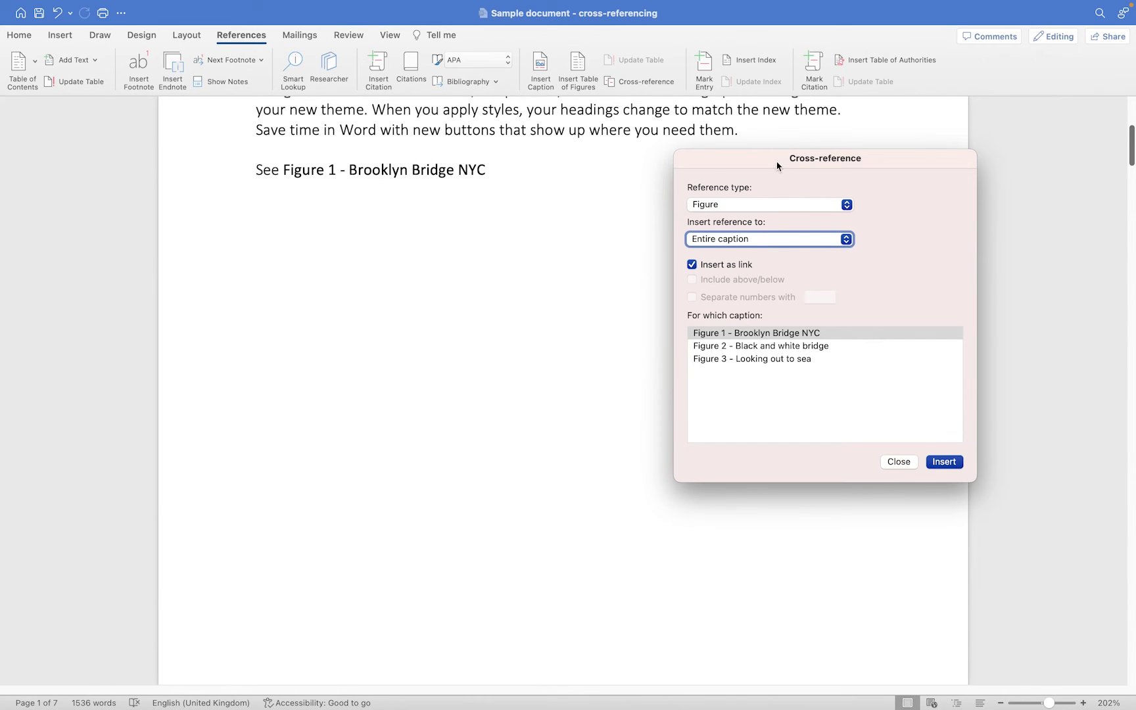
{"action": "left_click_drag", "start_coordinate": [778, 166], "coordinate": [841, 160]}
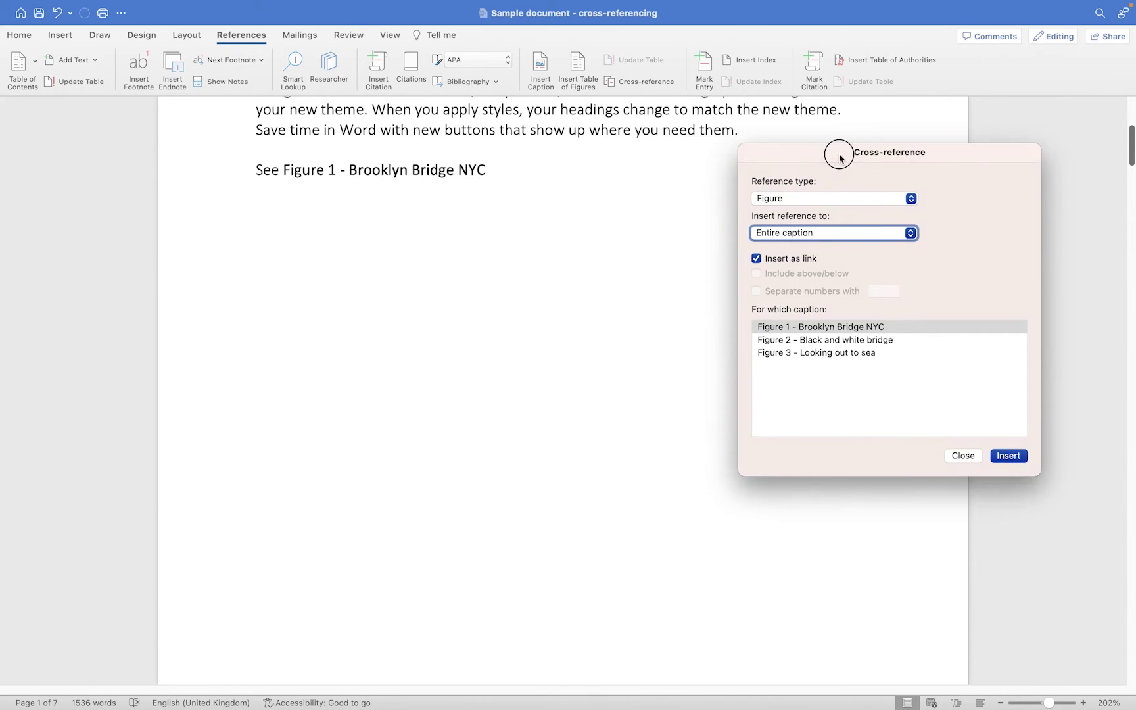
{"action": "left_click", "coordinate": [489, 170]}
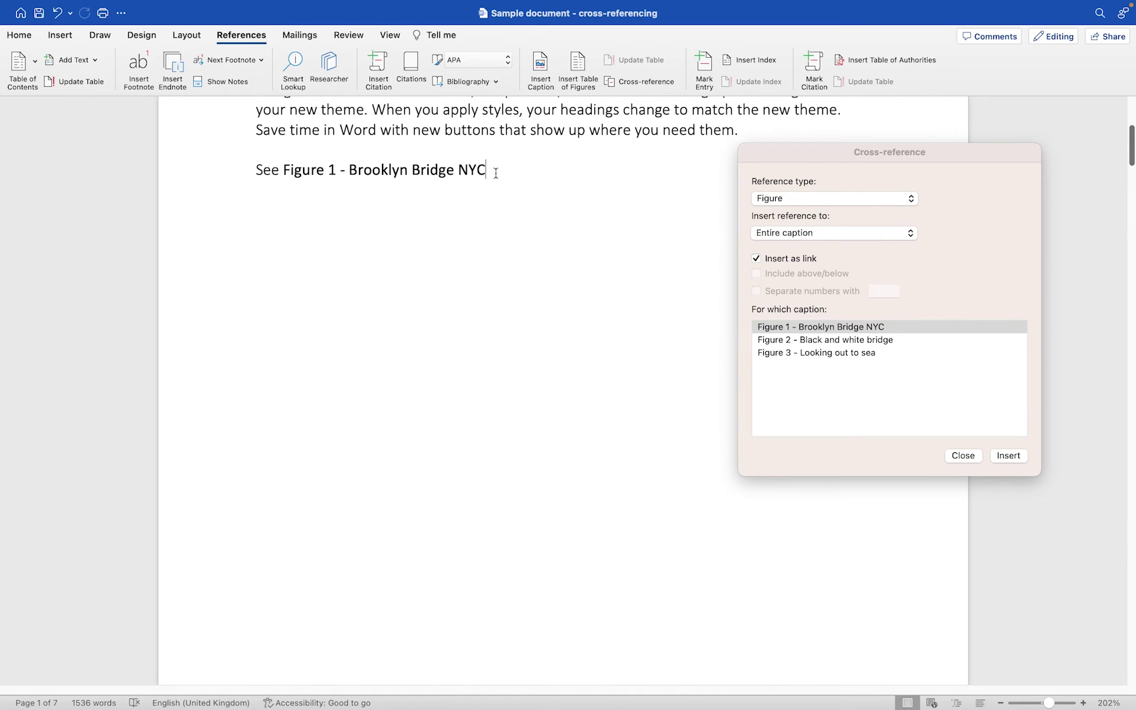
{"action": "type", "text": "on page"}
{"action": "left_click", "coordinate": [776, 236]}
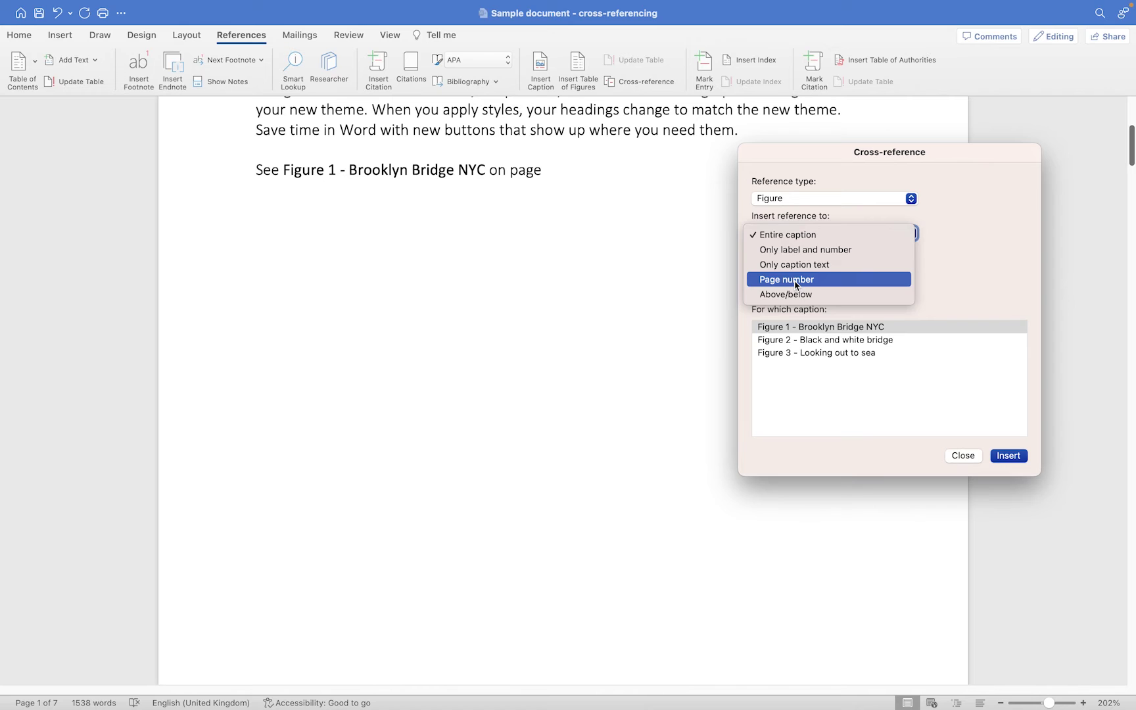
{"action": "left_click", "coordinate": [794, 282]}
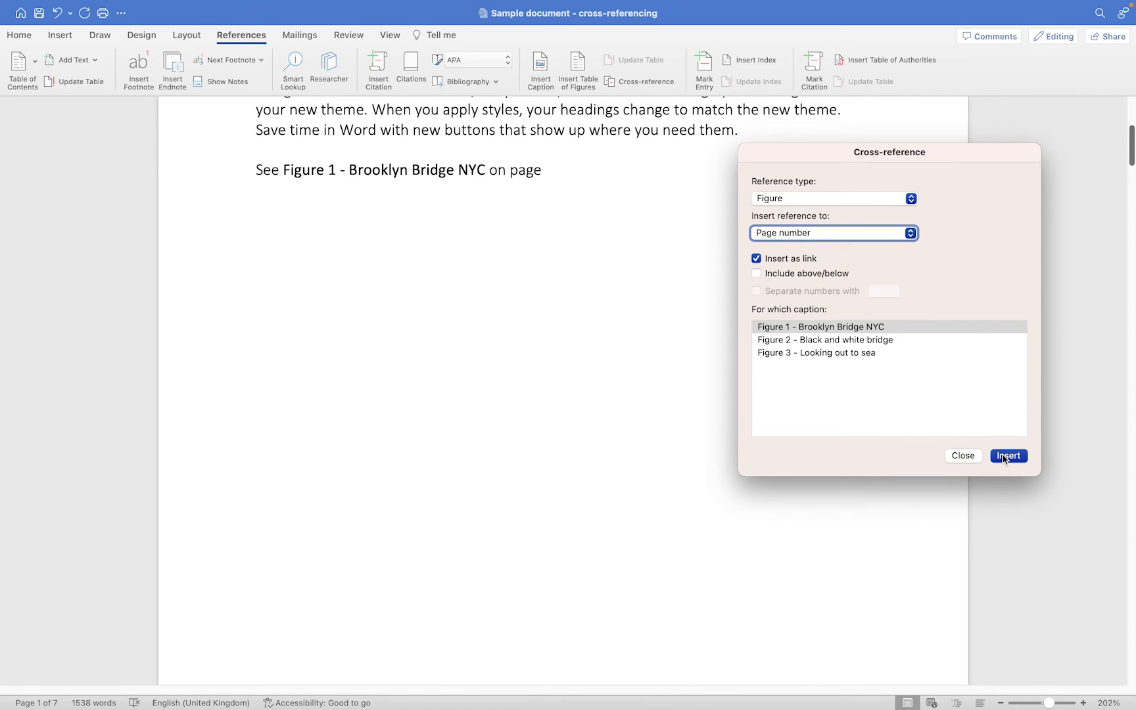
{"action": "left_click", "coordinate": [961, 456]}
{"action": "type", "text": "."}
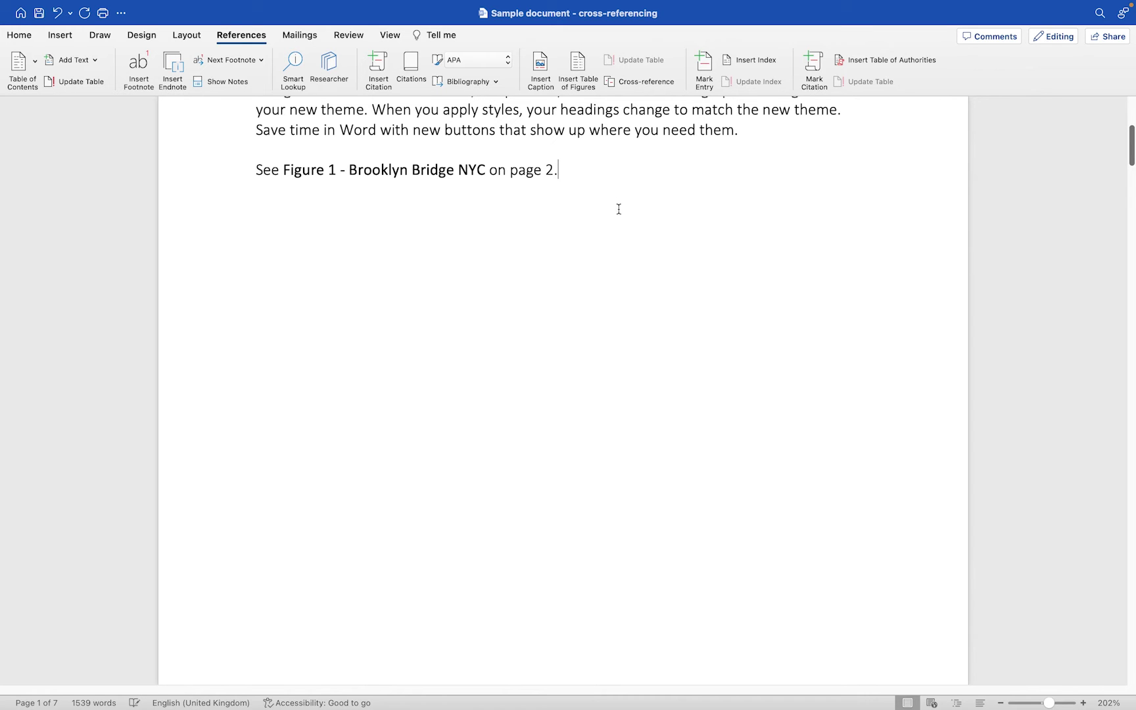
Test the caption and page number links by following them to Figure 1 and returning to the sentence
{"action": "left_click", "coordinate": [552, 182]}
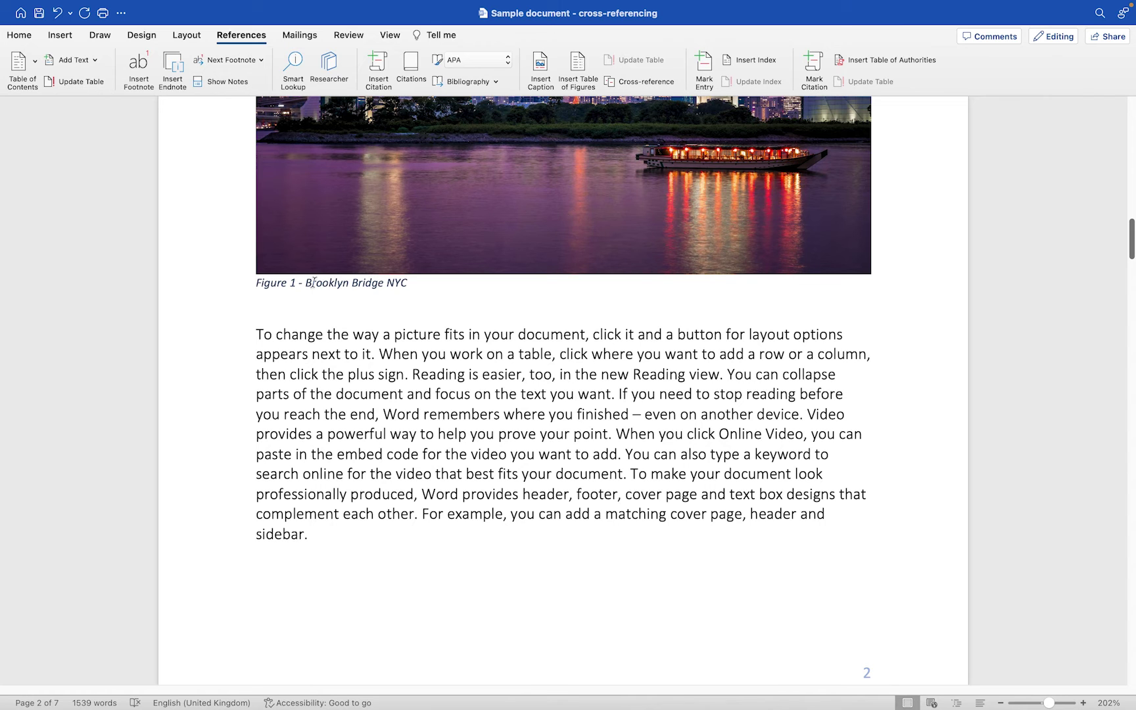
{"action": "scroll", "coordinate": [408, 283], "scroll_direction": "up", "scroll_amount": 20}
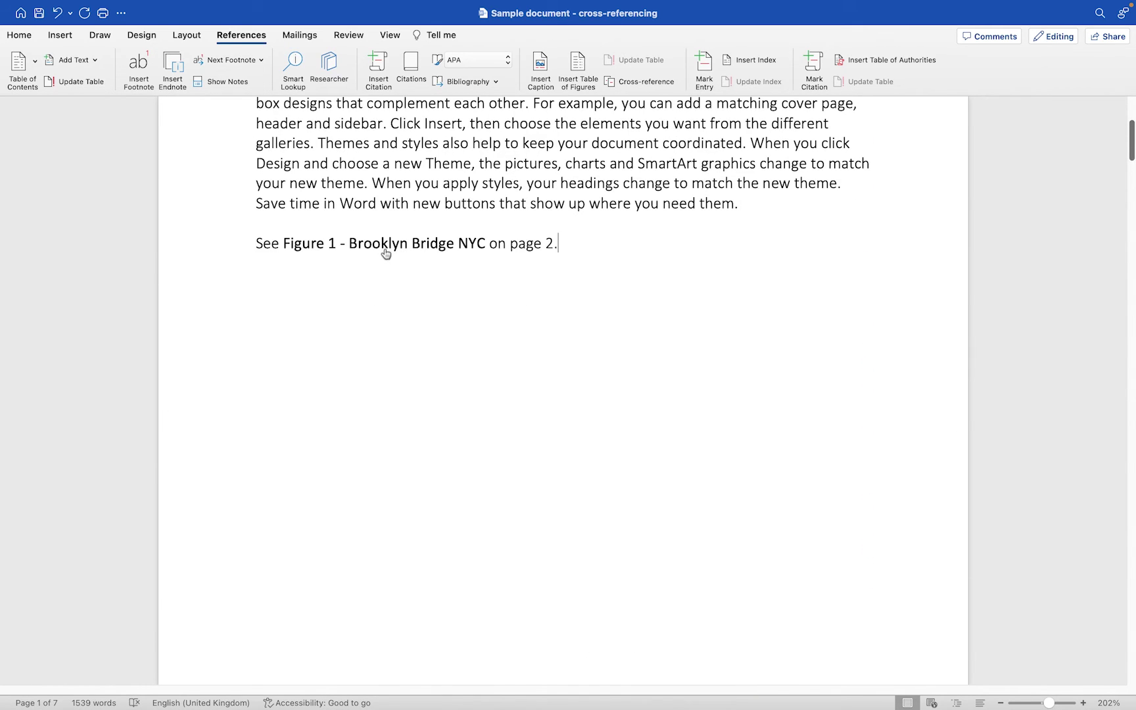
{"action": "left_click", "coordinate": [385, 251]}
{"action": "scroll", "coordinate": [384, 249], "scroll_direction": "up", "scroll_amount": 20}
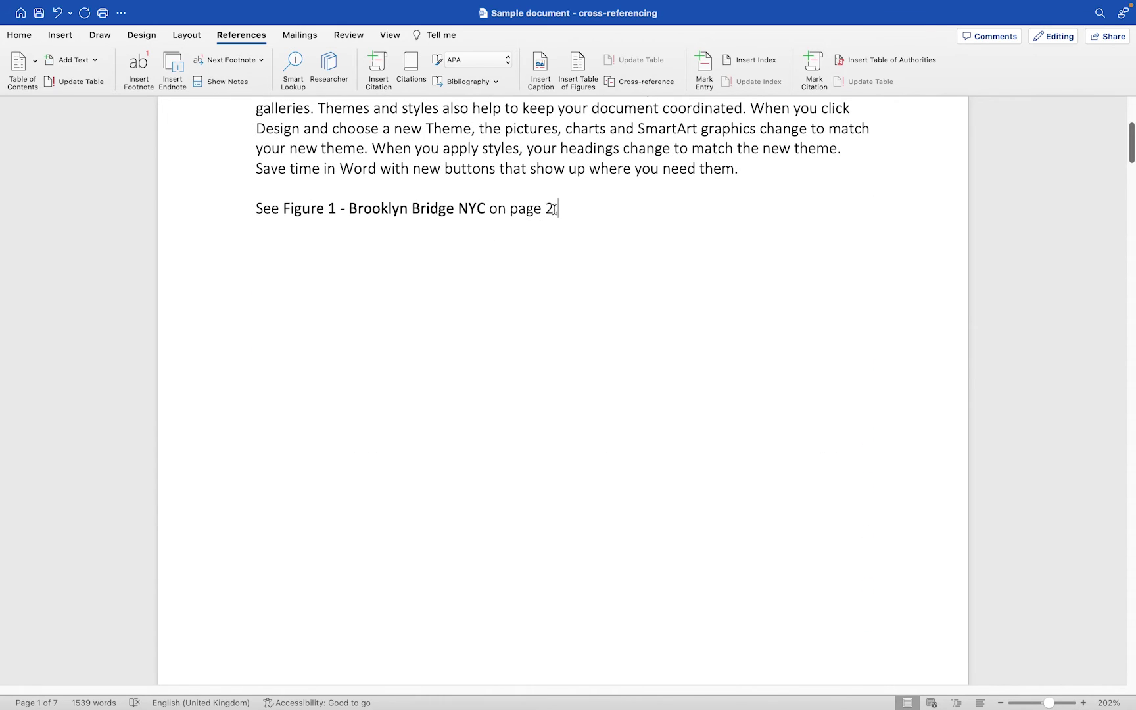
{"action": "left_click", "coordinate": [550, 210]}
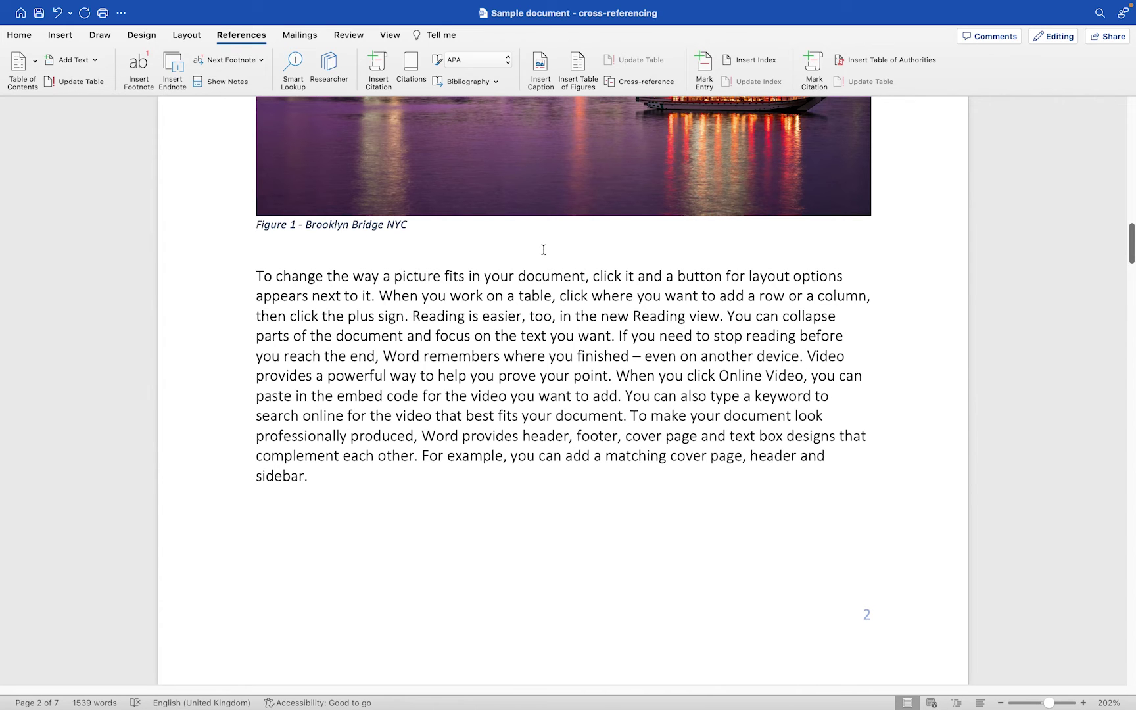
{"action": "scroll", "coordinate": [544, 250], "scroll_direction": "up", "scroll_amount": 15}
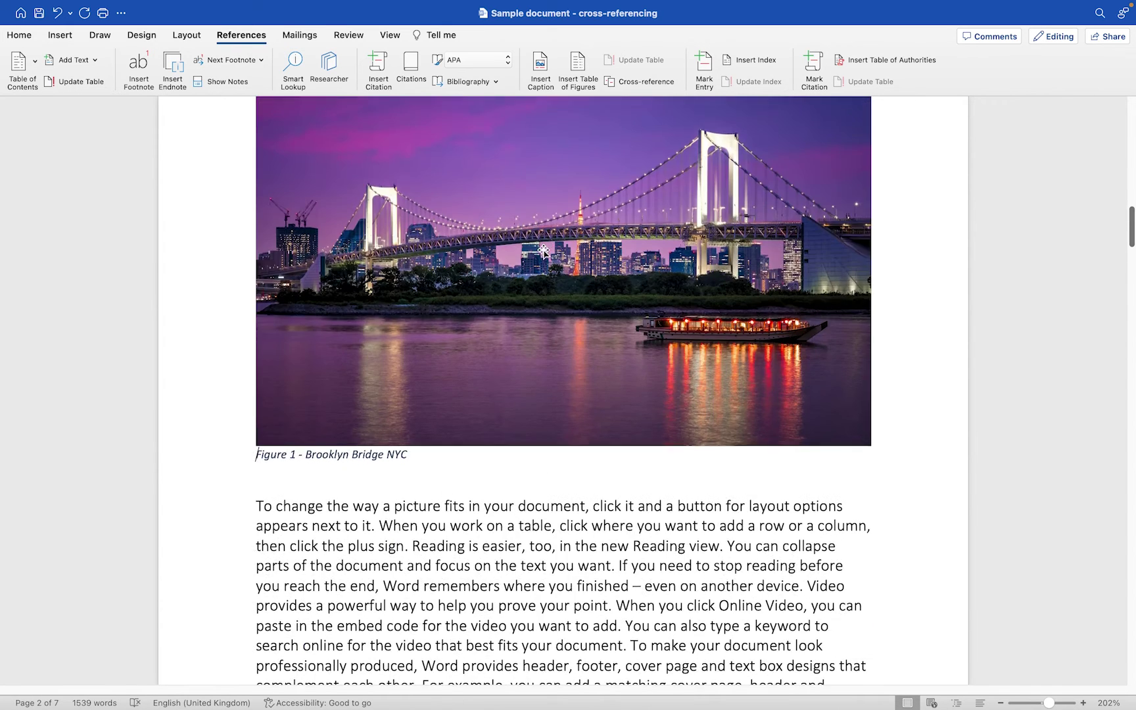
Insert two page breaks after the cross-reference sentence and check which page the bridge picture moved to
{"action": "left_click", "coordinate": [576, 185]}
{"action": "key", "text": "Return"}
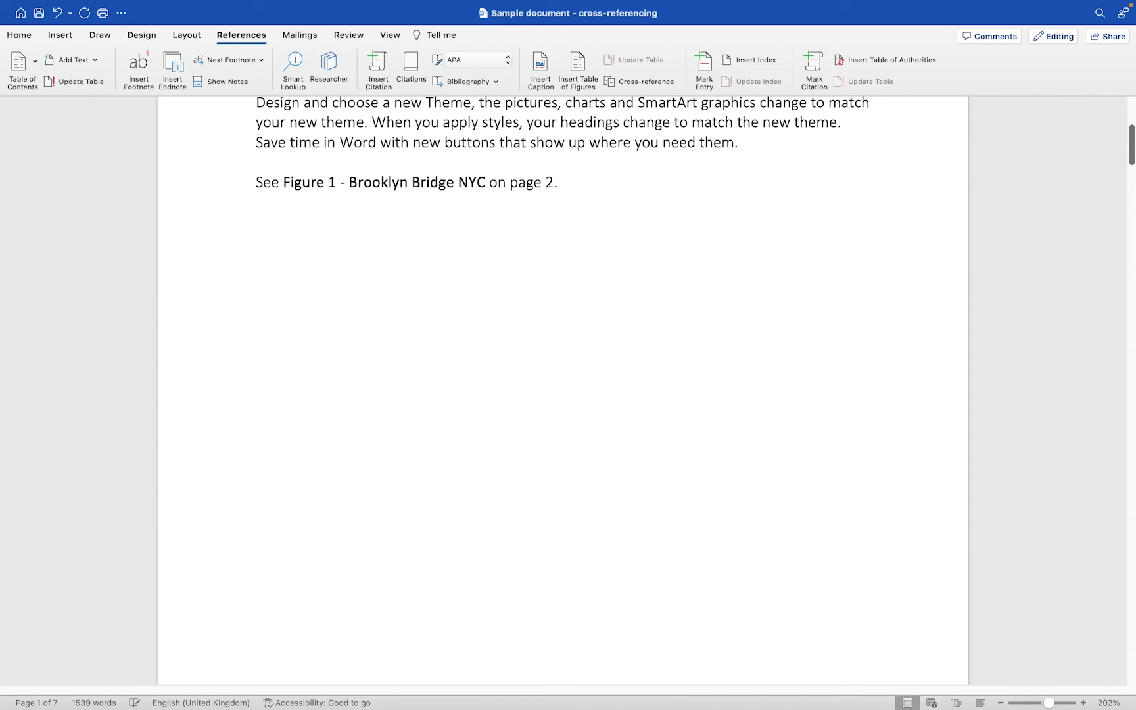
{"action": "key", "text": "super+Return"}
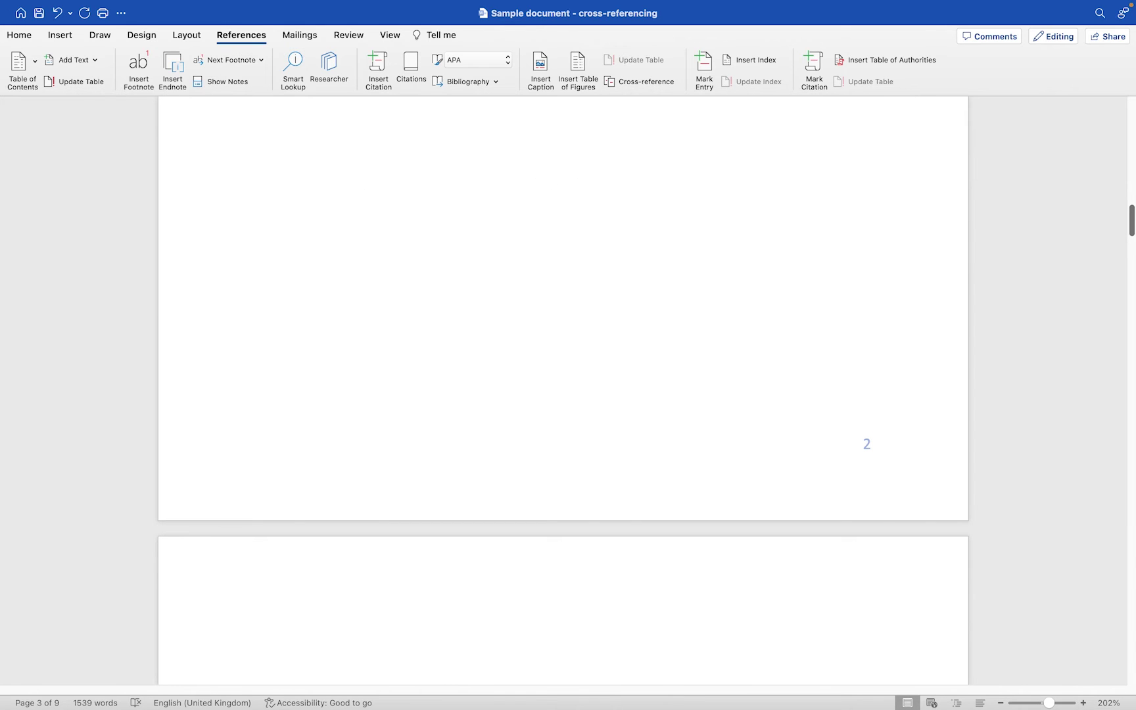
{"action": "scroll", "coordinate": [588, 195], "scroll_direction": "down", "scroll_amount": 15}
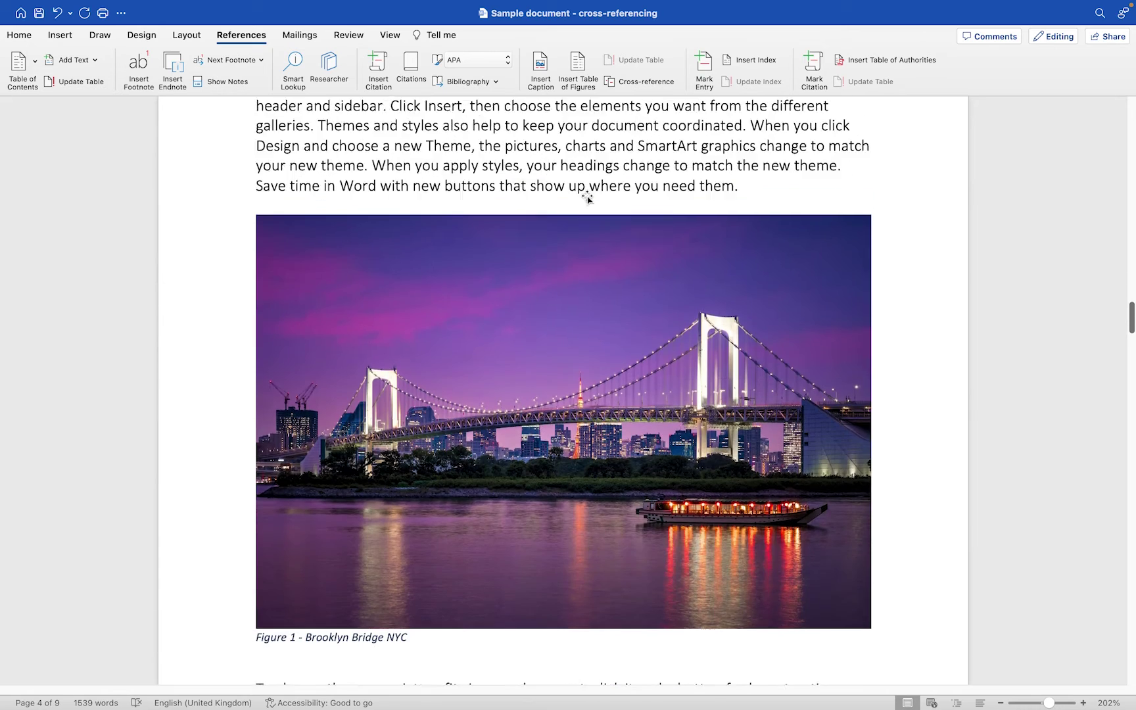
Update the page number field in the cross-reference sentence on page 1
{"action": "scroll", "coordinate": [588, 195], "scroll_direction": "up", "scroll_amount": 20}
{"action": "scroll", "coordinate": [587, 196], "scroll_direction": "up", "scroll_amount": 8}
{"action": "left_click", "coordinate": [550, 467]}
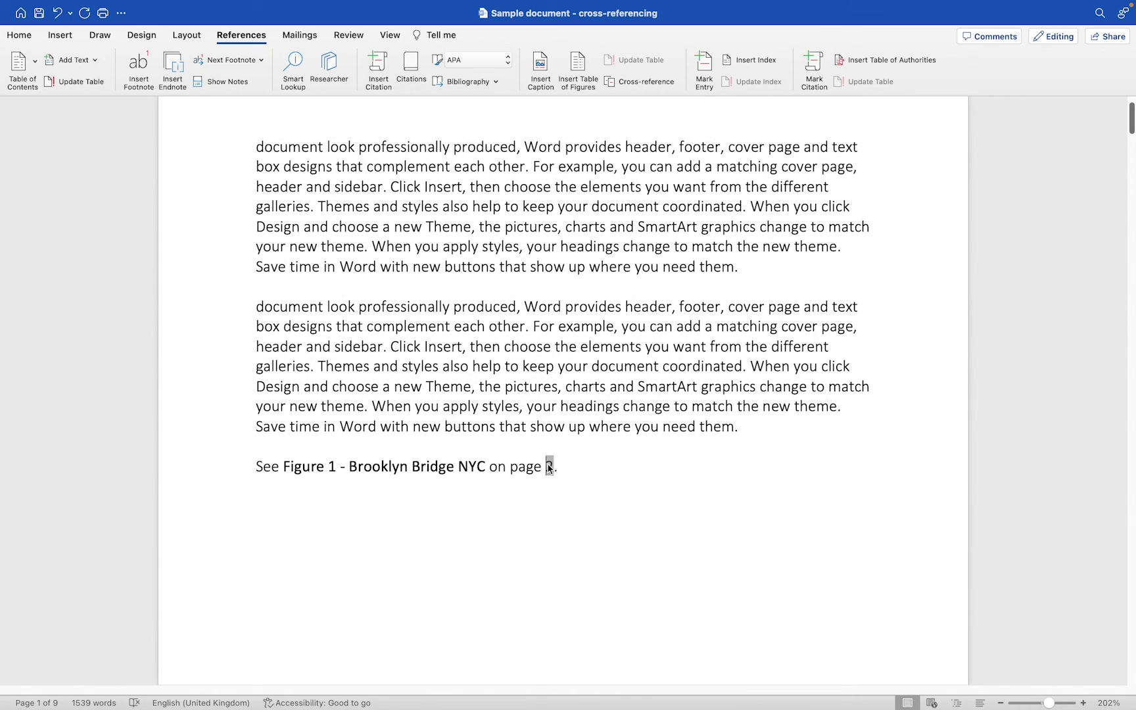
{"action": "right_click", "coordinate": [548, 468]}
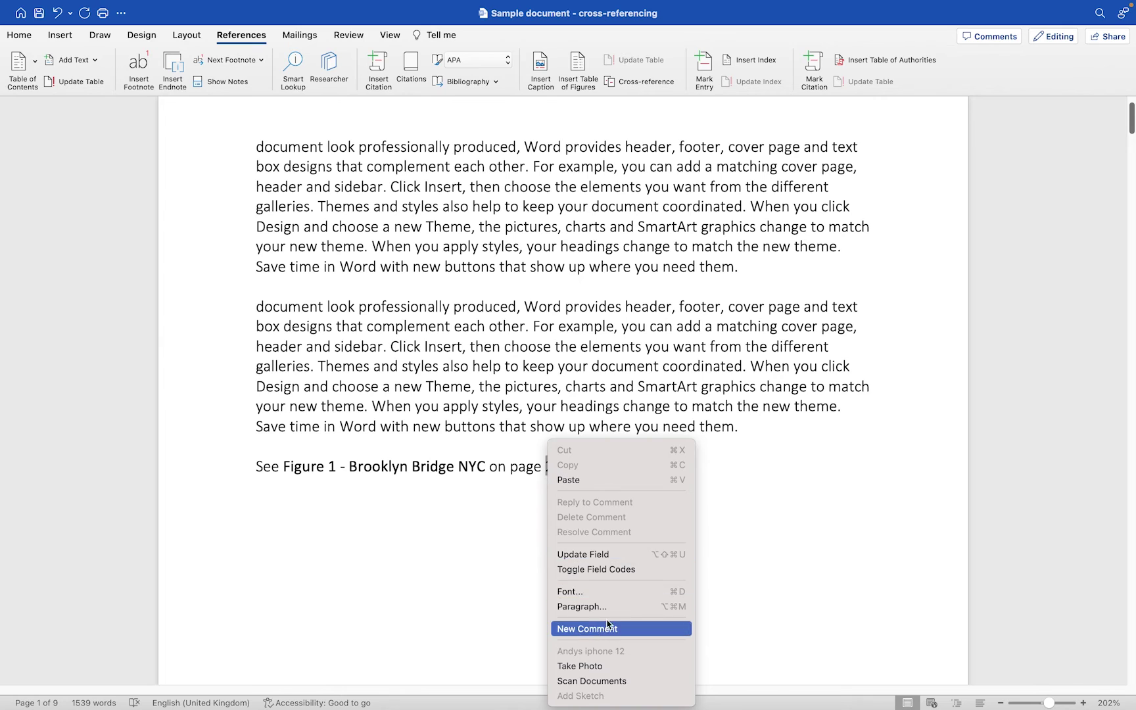
{"action": "left_click", "coordinate": [589, 557]}
Select the whole document including its cross-reference fields, and look over the Bridge Design section on page 6
{"action": "left_click", "coordinate": [605, 472]}
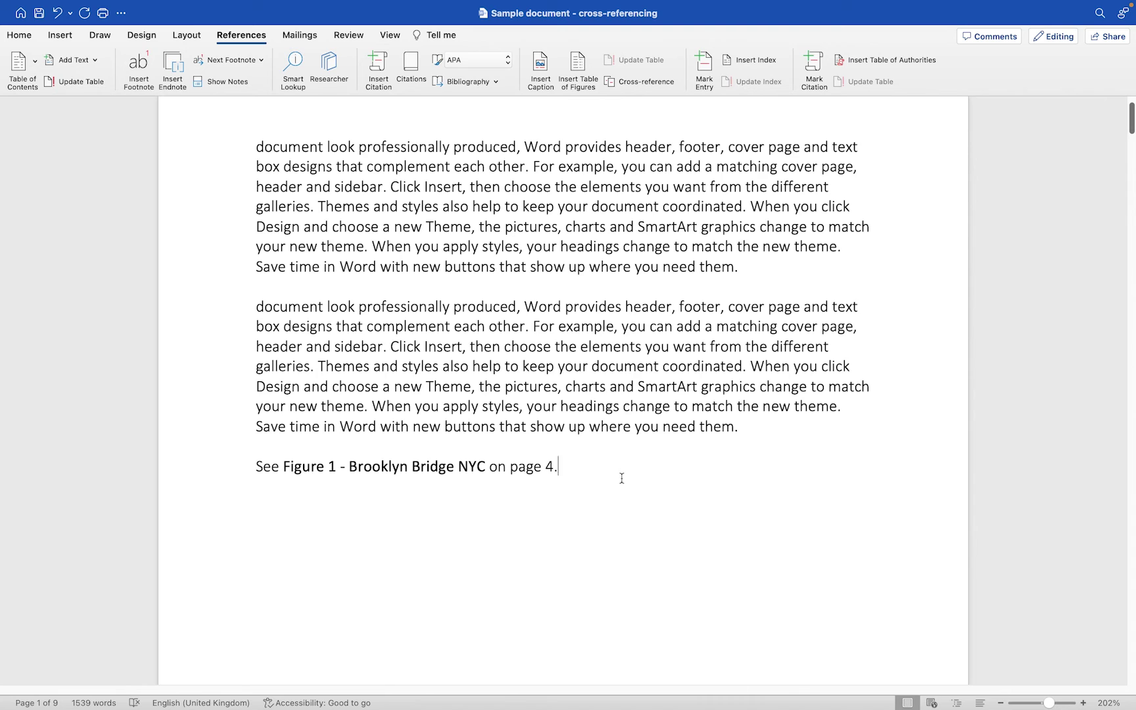
{"action": "key", "text": "super+a"}
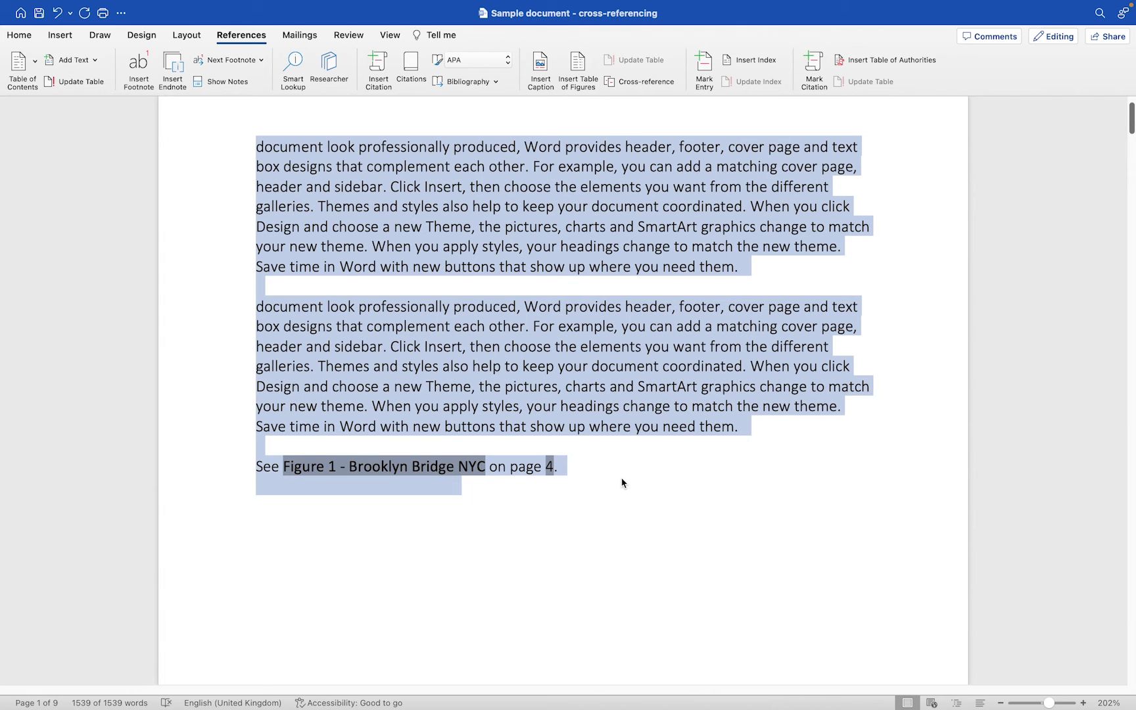
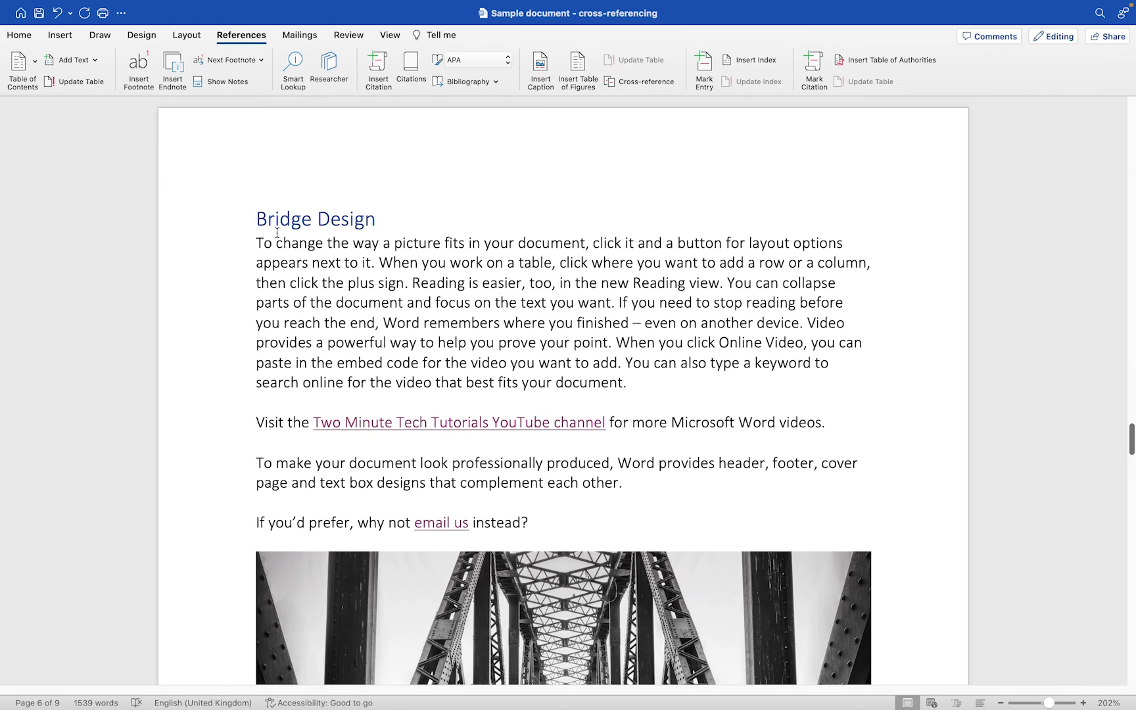
{"action": "scroll", "coordinate": [293, 233], "scroll_direction": "down", "scroll_amount": 10}
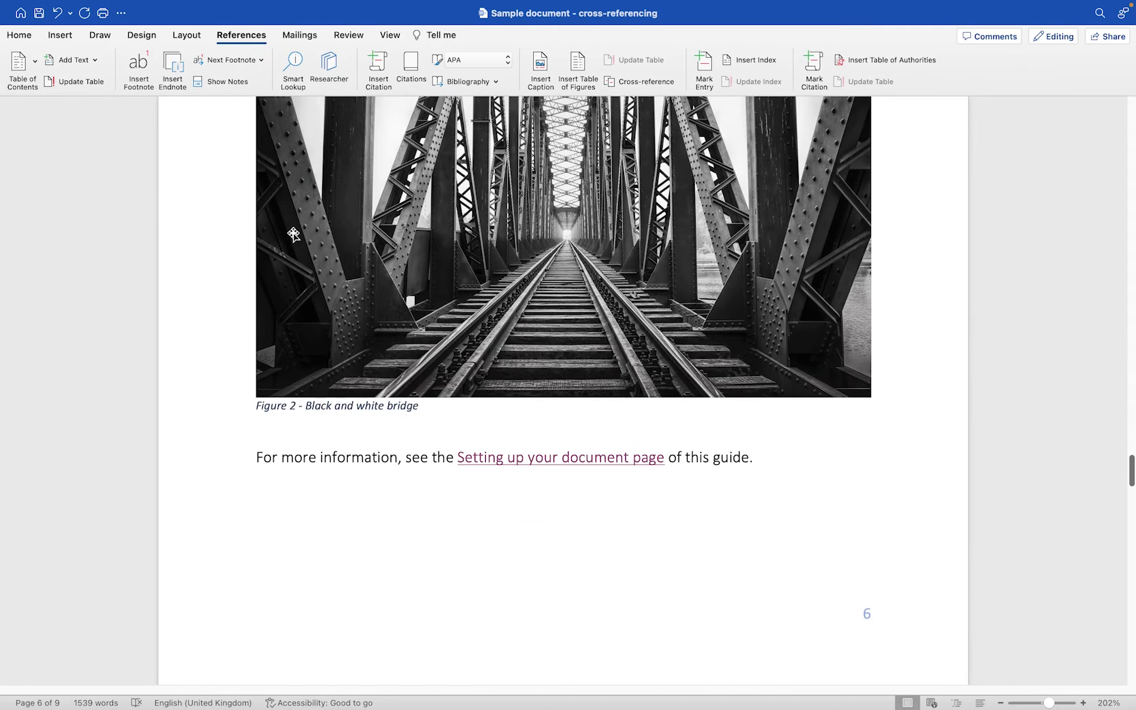
{"action": "left_click_drag", "start_coordinate": [1128, 463], "coordinate": [1128, 120]}
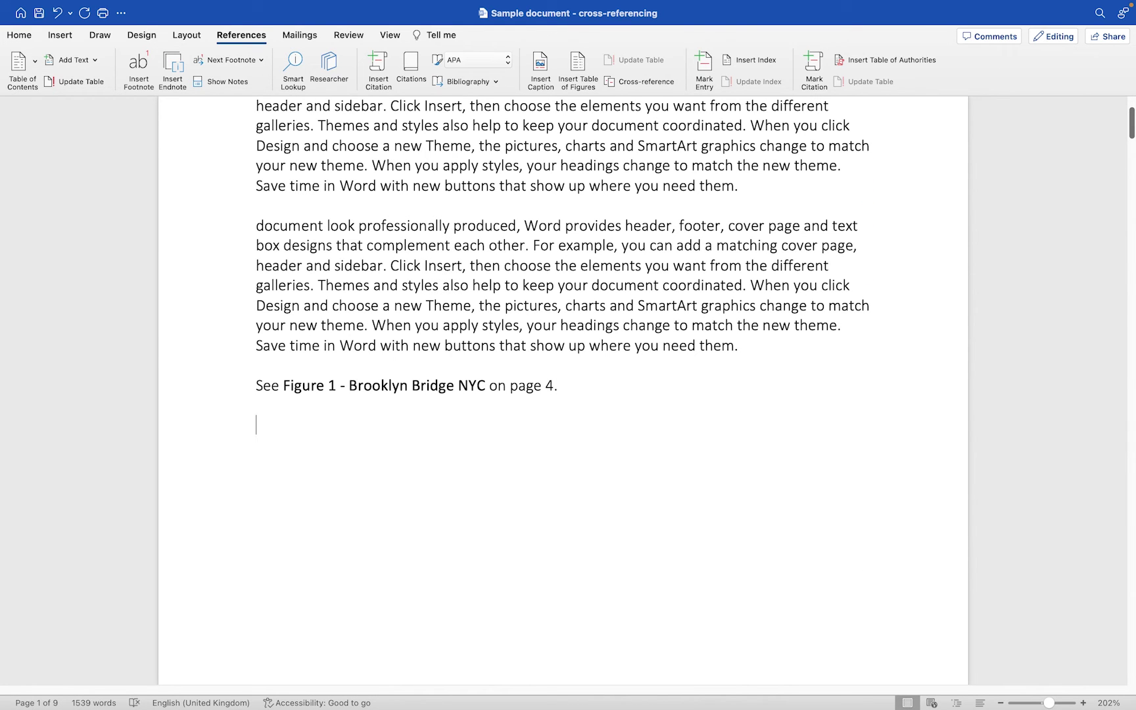
Begin a new sentence below the Figure 1 reference on page 1 with "Find out more about designing bridges in the"
{"action": "type", "text": "Find out more about designing "}
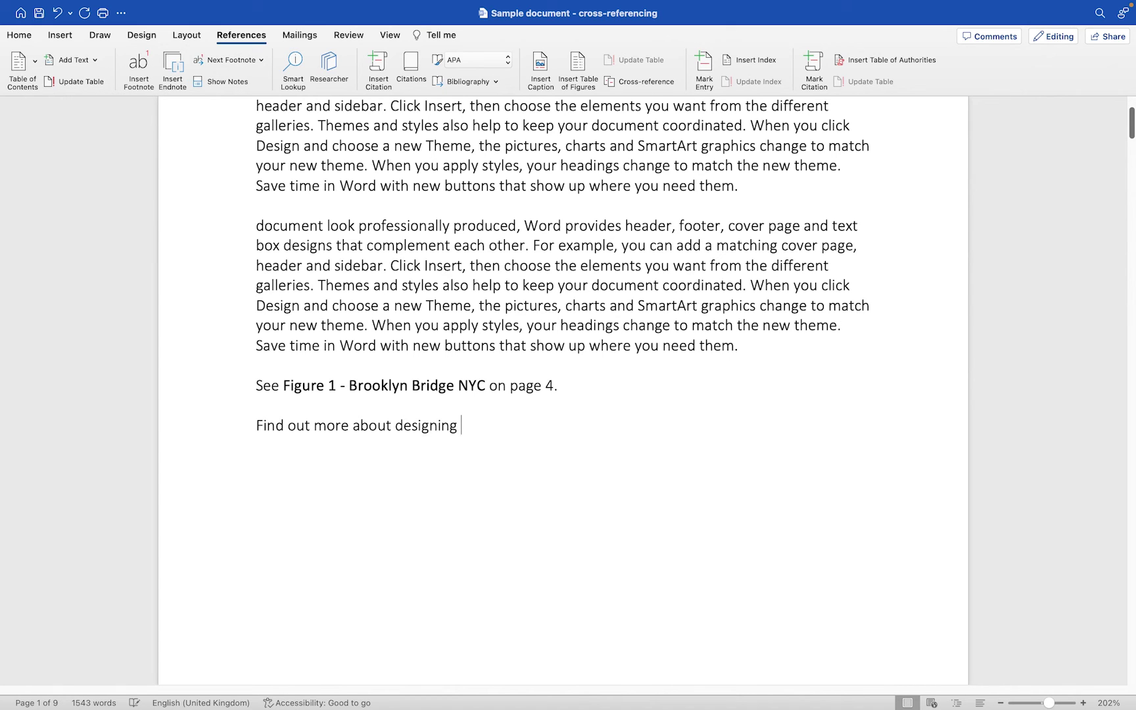
{"action": "type", "text": "brifges"}
{"action": "key", "text": "BackSpace"}
{"action": "key", "text": "BackSpace"}
{"action": "key", "text": "BackSpace"}
{"action": "key", "text": "BackSpace"}
{"action": "key", "text": "BackSpace"}
{"action": "key", "text": "BackSpace"}
{"action": "type", "text": "idges in the"}
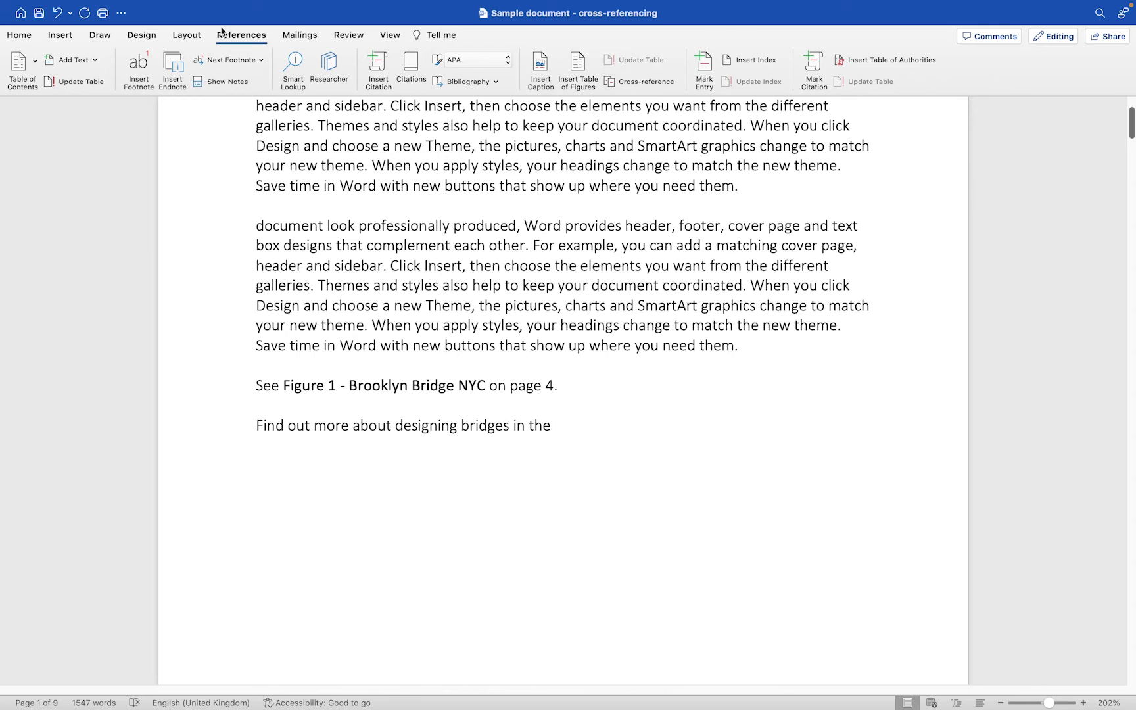
Insert a linked cross-reference to the heading text of the Bridge Design section at the end of the unfinished sentence
{"action": "left_click", "coordinate": [657, 89]}
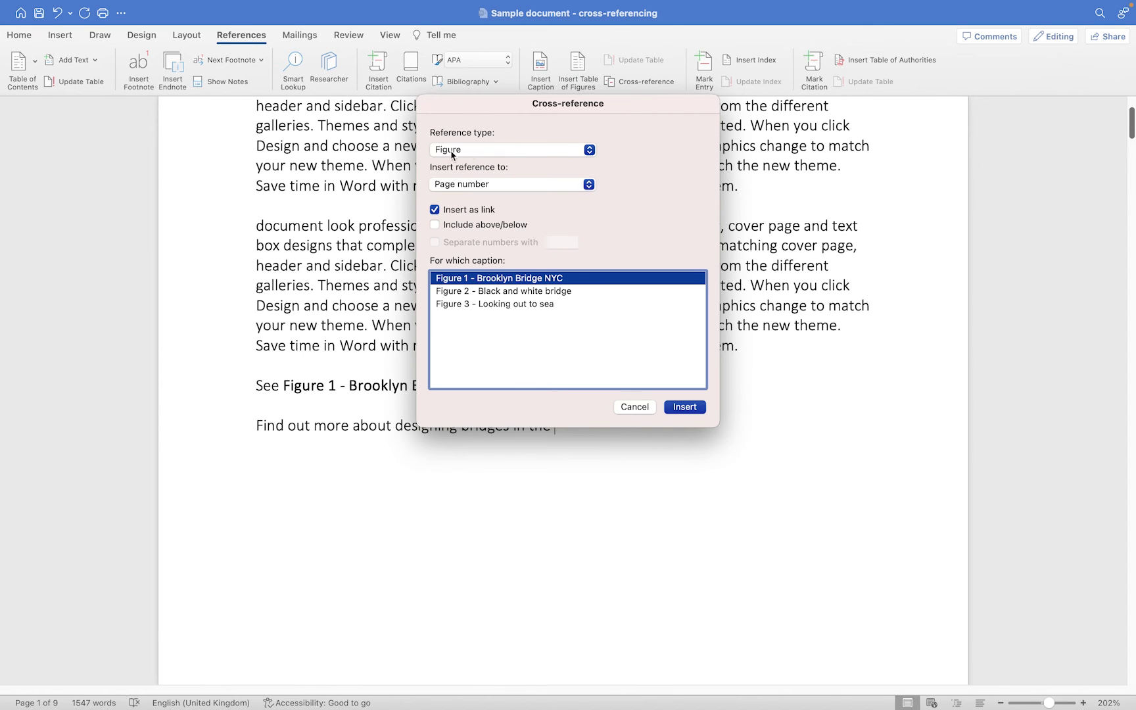
{"action": "left_click", "coordinate": [456, 151]}
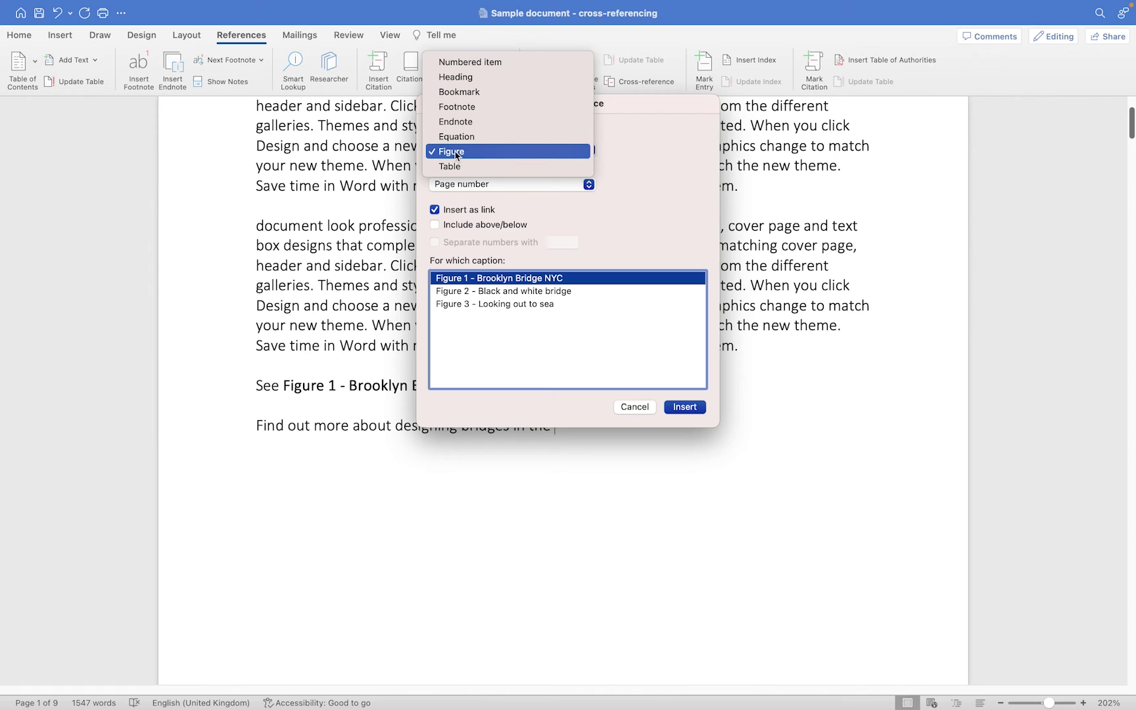
{"action": "left_click", "coordinate": [459, 76]}
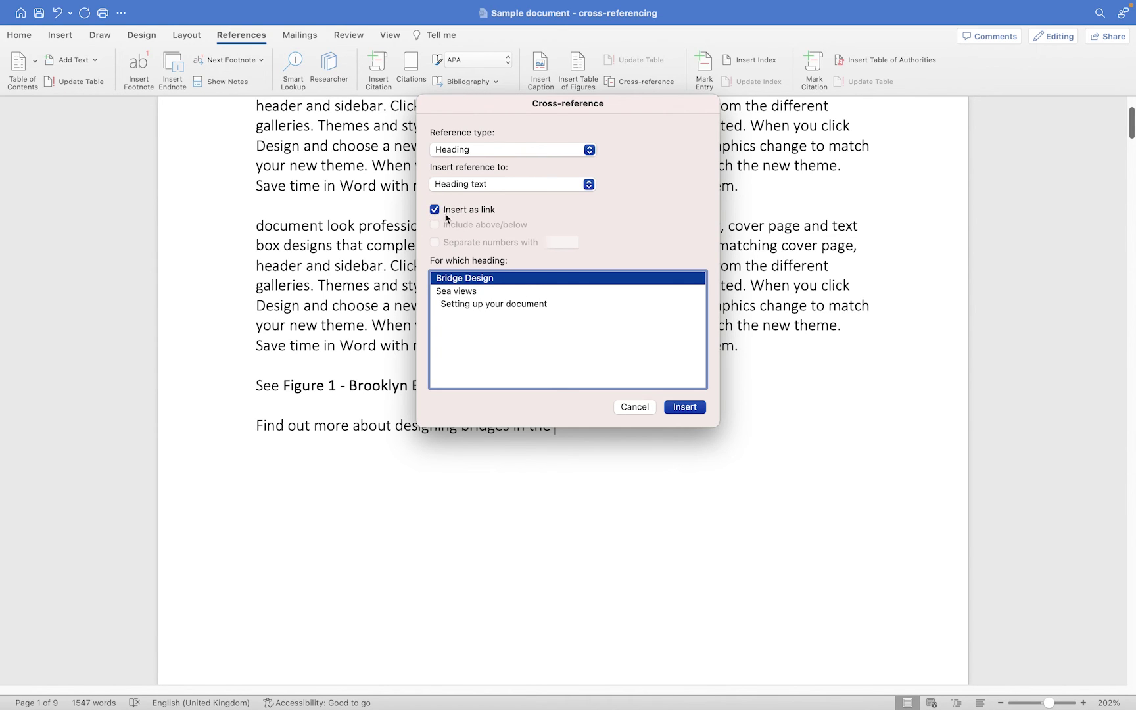
{"action": "left_click", "coordinate": [684, 407]}
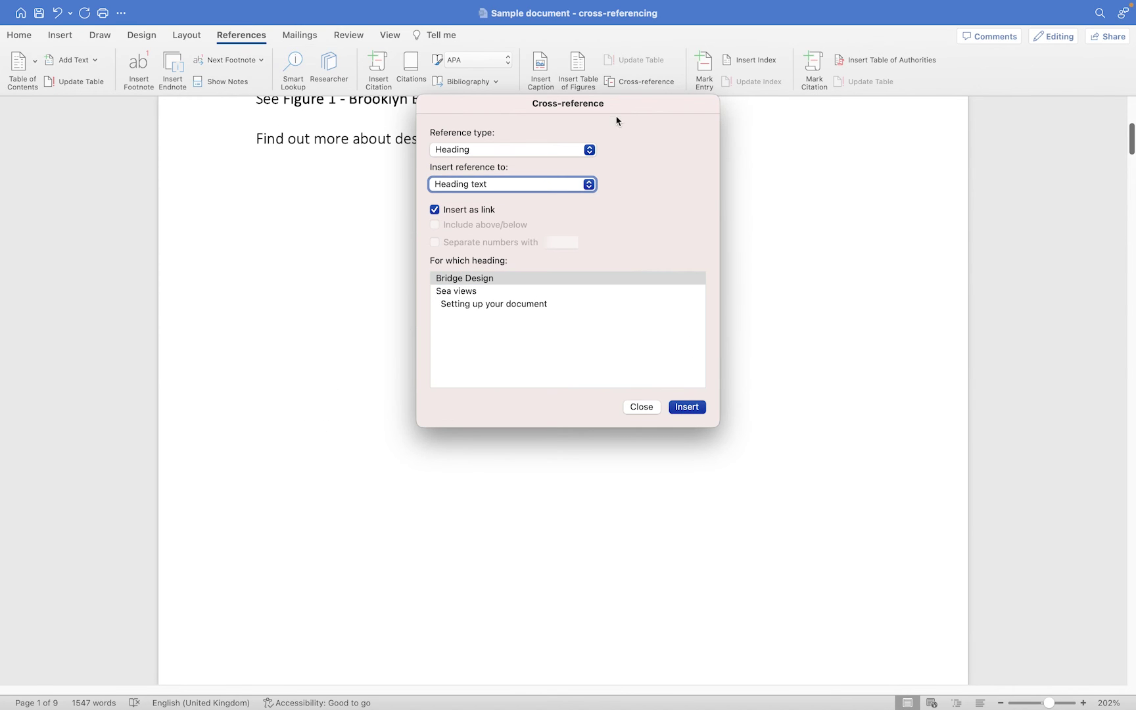
{"action": "left_click_drag", "start_coordinate": [605, 112], "coordinate": [994, 135]}
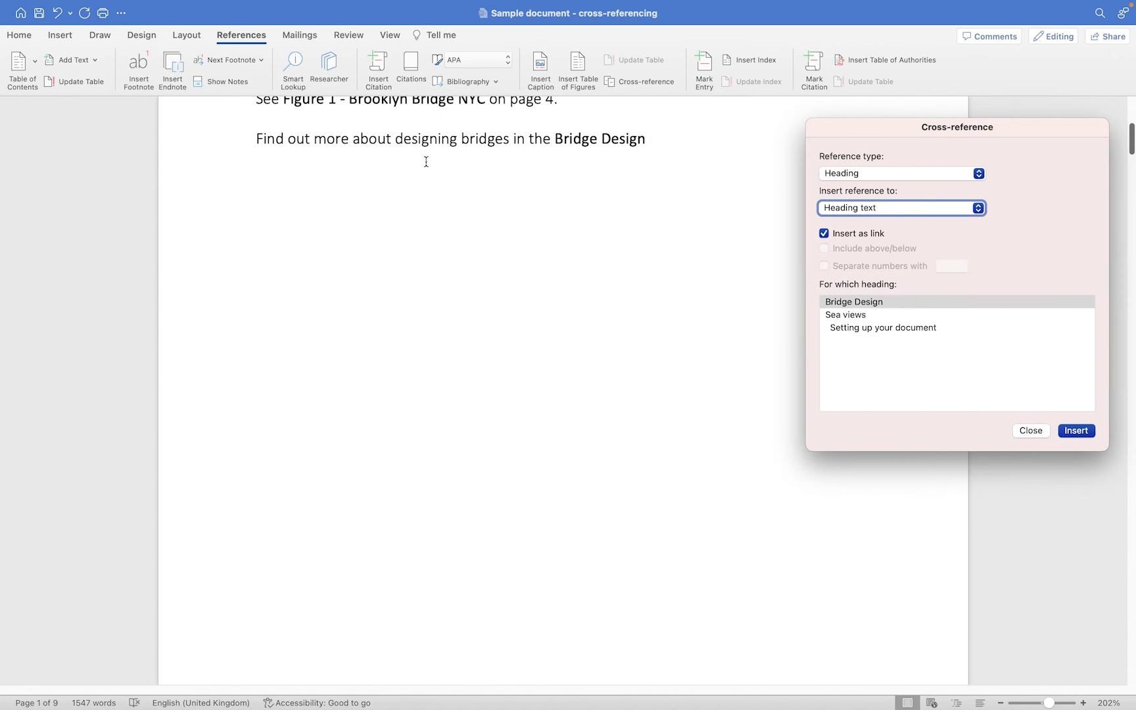
Complete the sentence after the heading reference with "section of this document." and close the Cross-reference dialog
{"action": "left_click", "coordinate": [653, 139]}
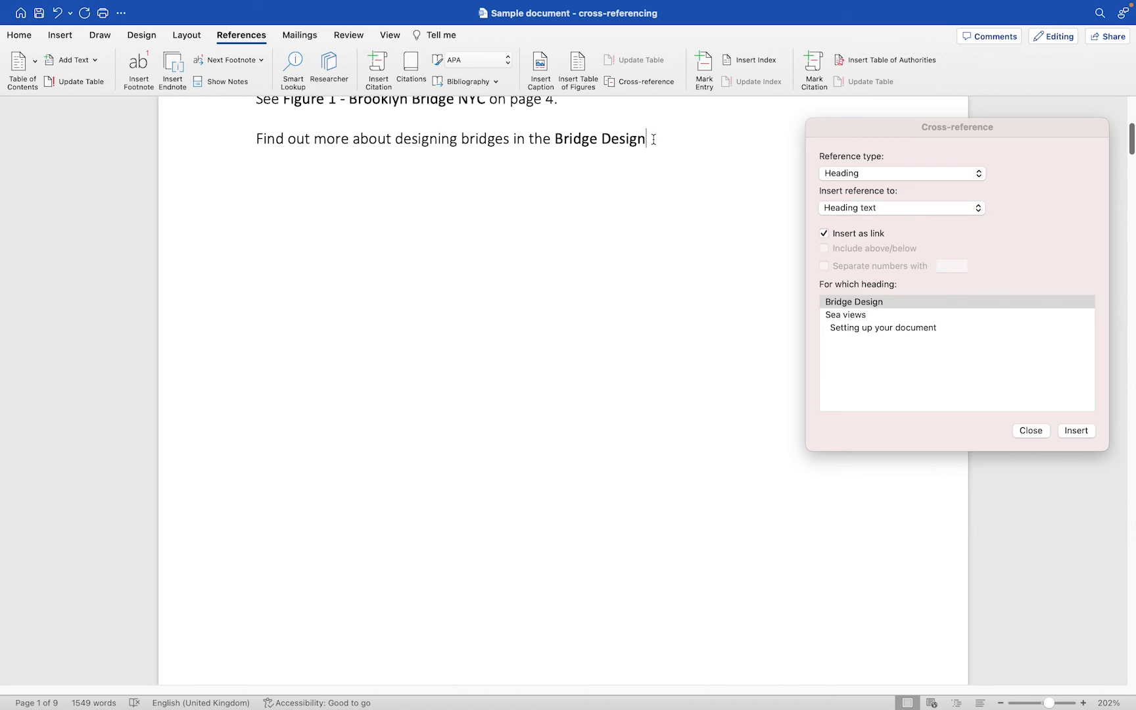
{"action": "type", "text": "section of this docum"}
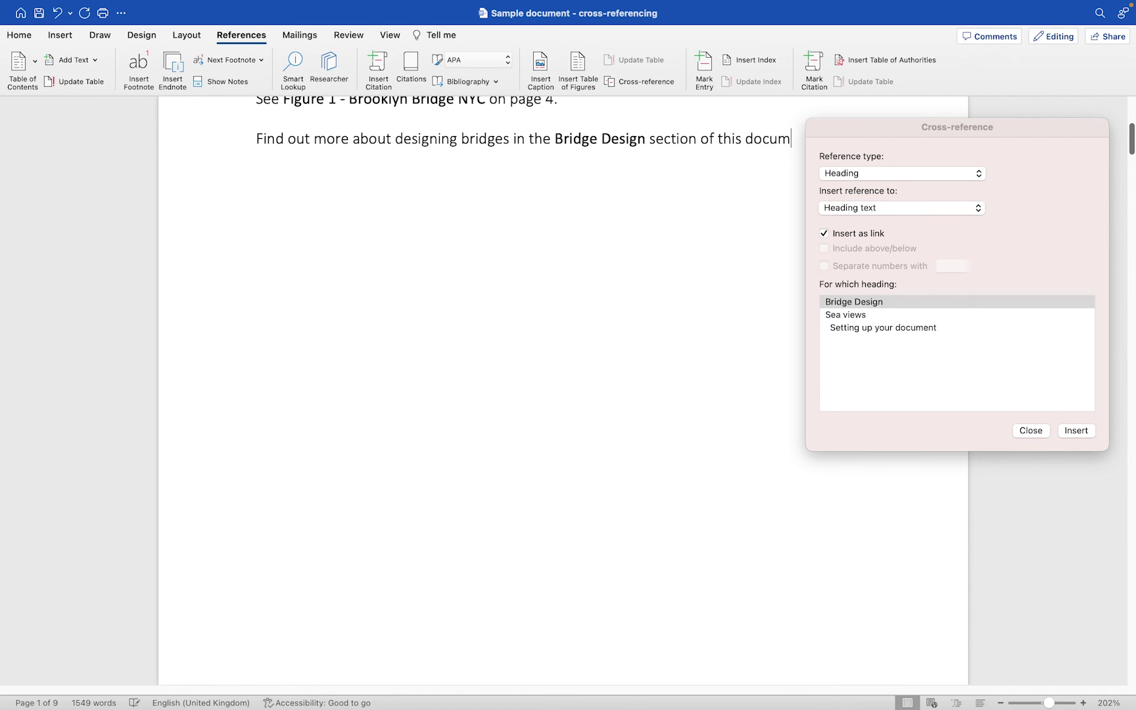
{"action": "type", "text": "ent"}
{"action": "left_click_drag", "start_coordinate": [877, 131], "coordinate": [871, 214]}
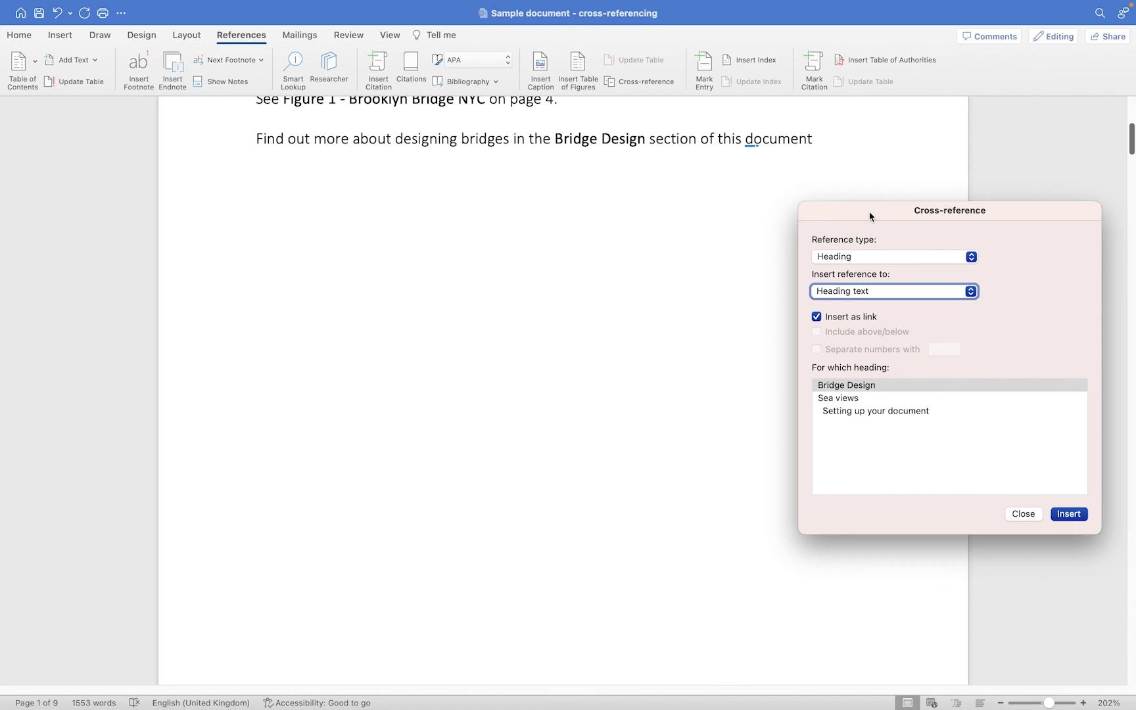
{"action": "left_click", "coordinate": [812, 138]}
{"action": "type", "text": "."}
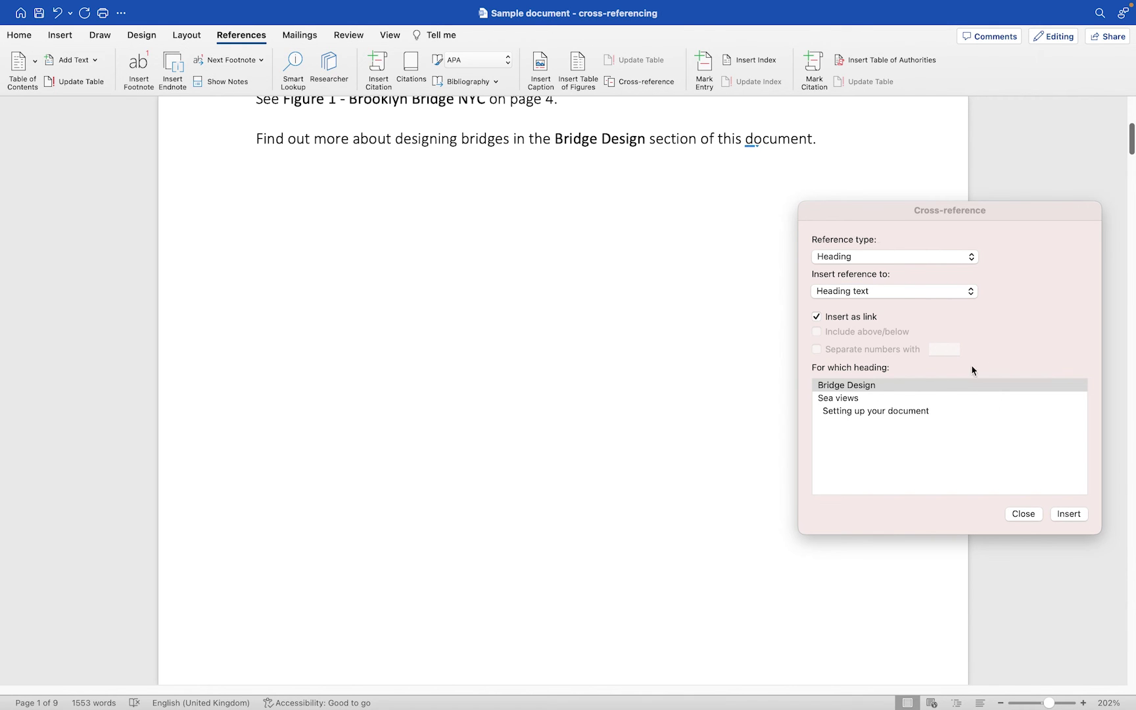
{"action": "left_click", "coordinate": [1024, 514]}
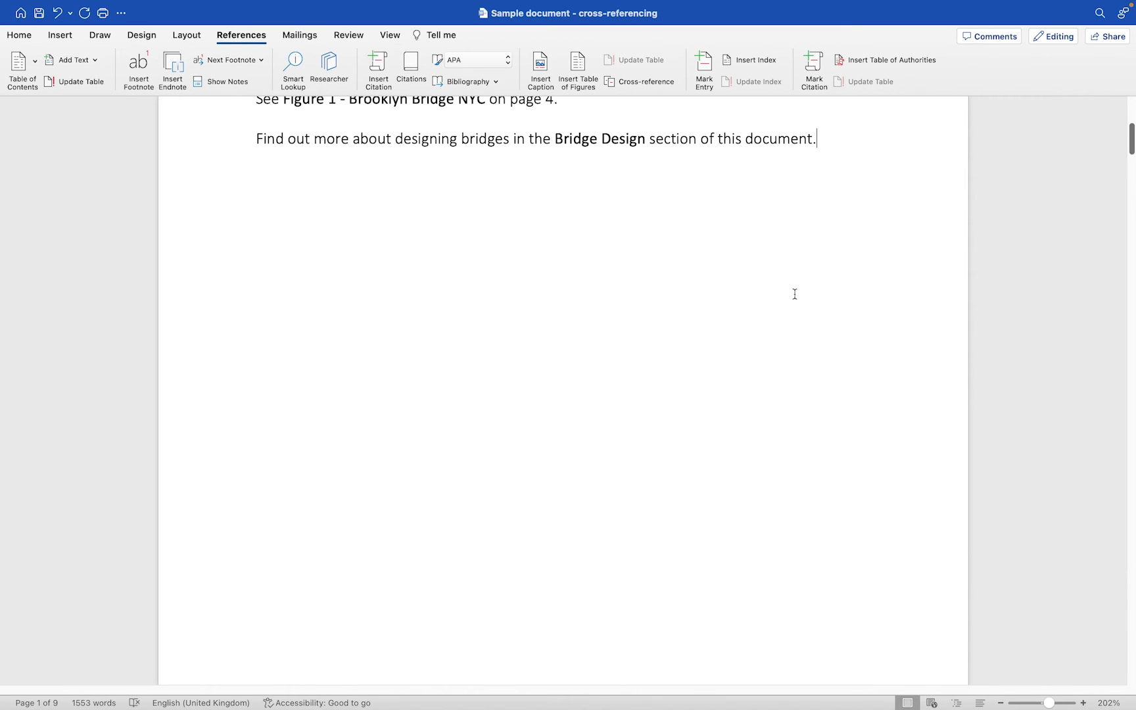
Test the Bridge Design heading link by following it to its section and returning to page 1
{"action": "left_click", "coordinate": [599, 147]}
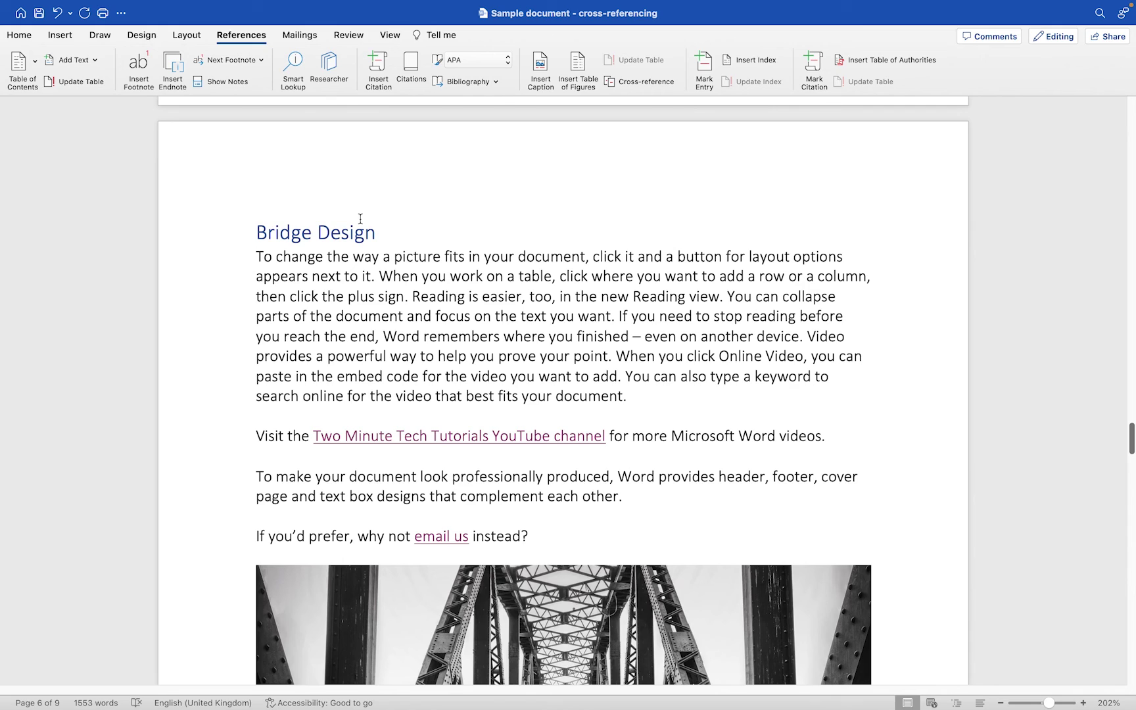
{"action": "scroll", "coordinate": [360, 218], "scroll_direction": "up", "scroll_amount": 20}
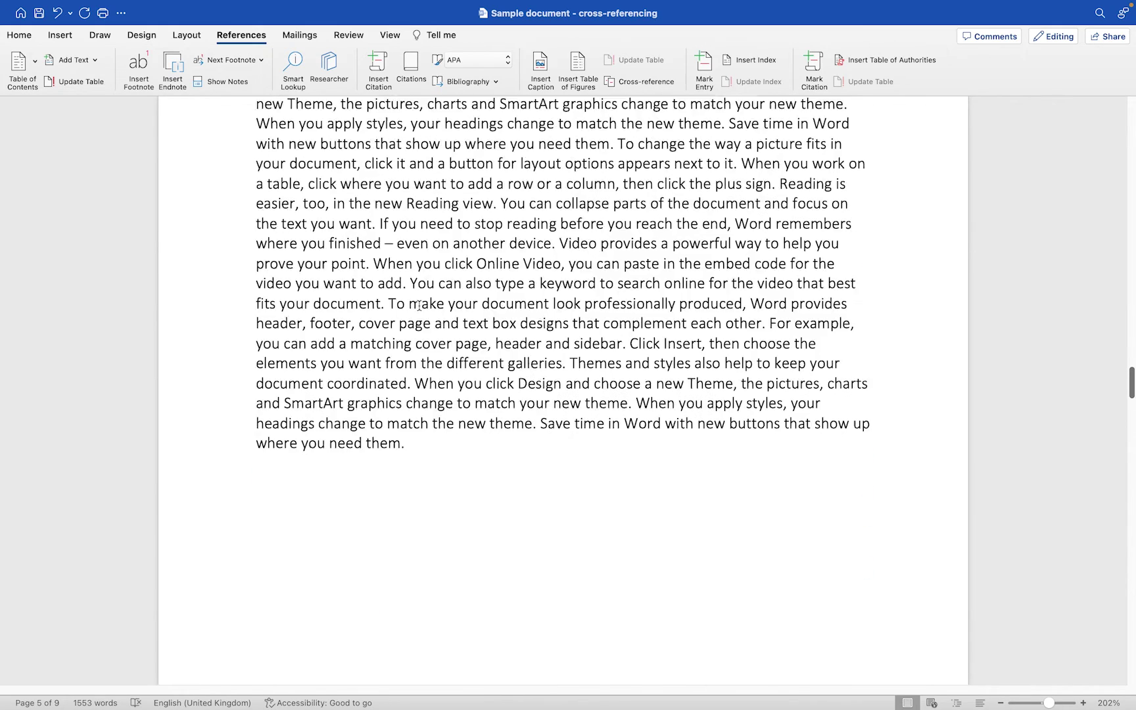
{"action": "scroll", "coordinate": [420, 307], "scroll_direction": "up", "scroll_amount": 20}
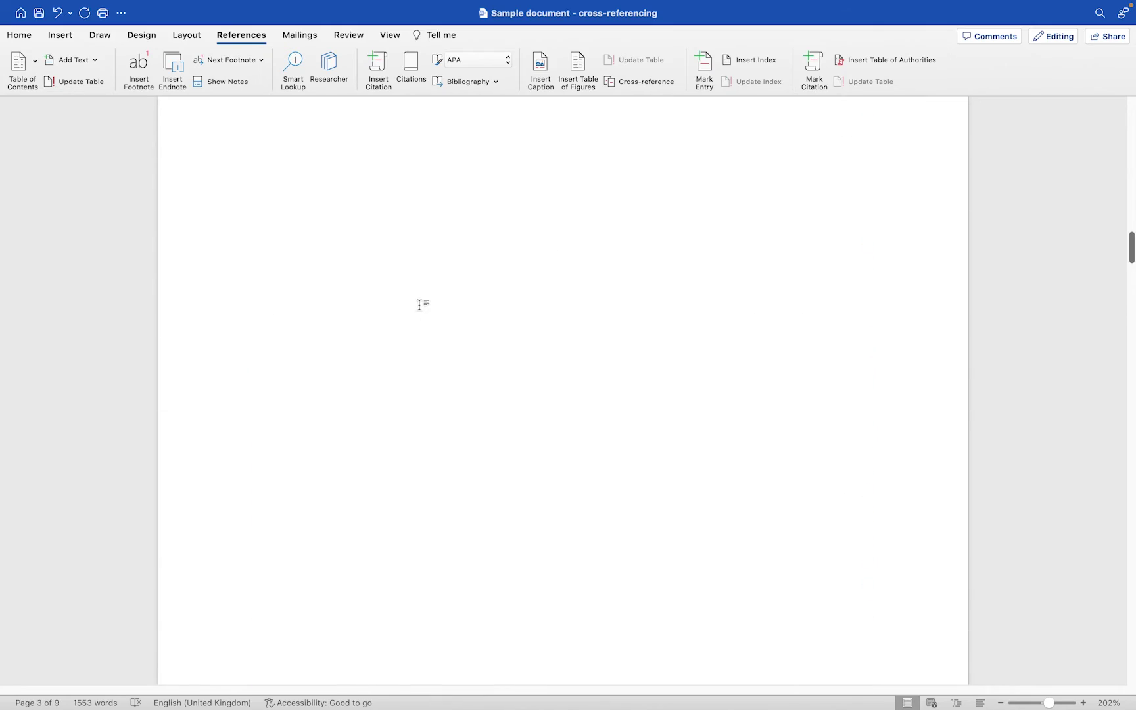
{"action": "scroll", "coordinate": [419, 305], "scroll_direction": "up", "scroll_amount": 10}
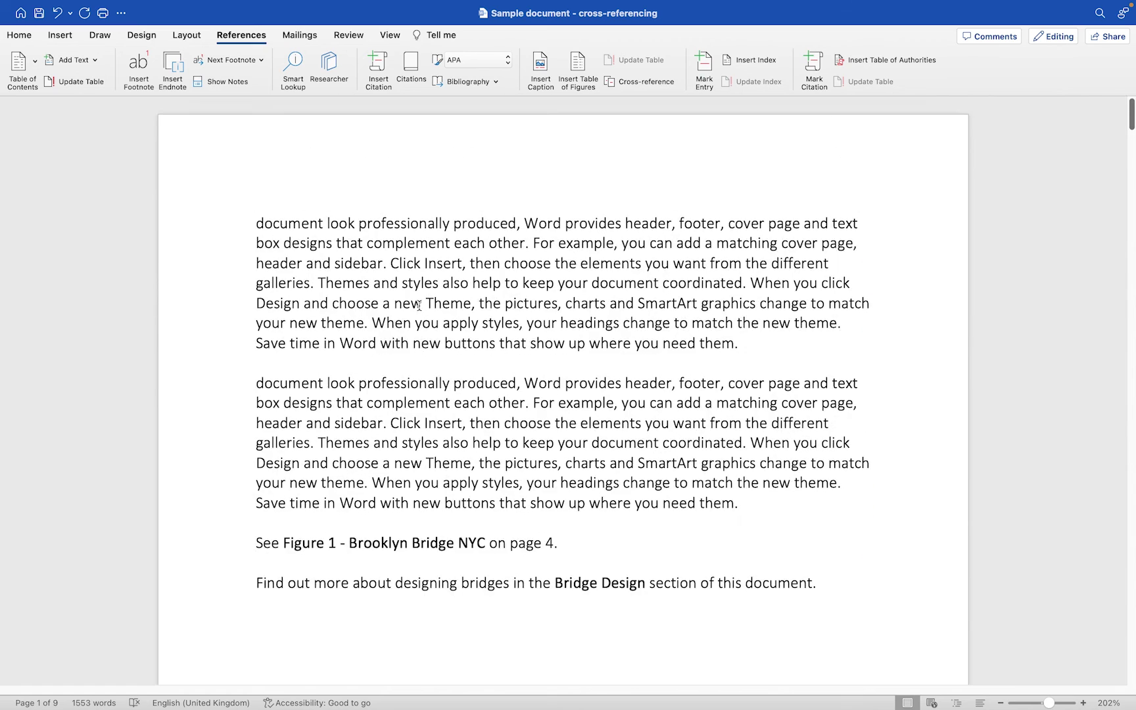
Update the Bridge Design cross-reference field and start a new line after its sentence
{"action": "scroll", "coordinate": [608, 398], "scroll_direction": "down", "scroll_amount": 3}
{"action": "right_click", "coordinate": [582, 421]}
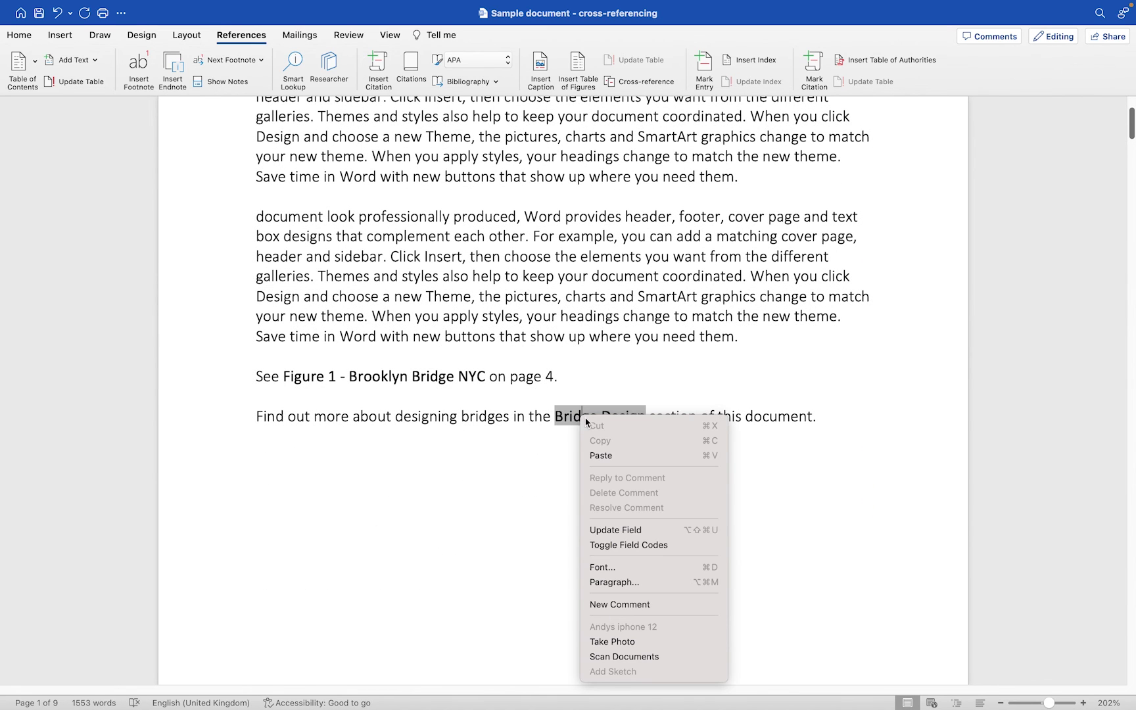
{"action": "left_click", "coordinate": [623, 529]}
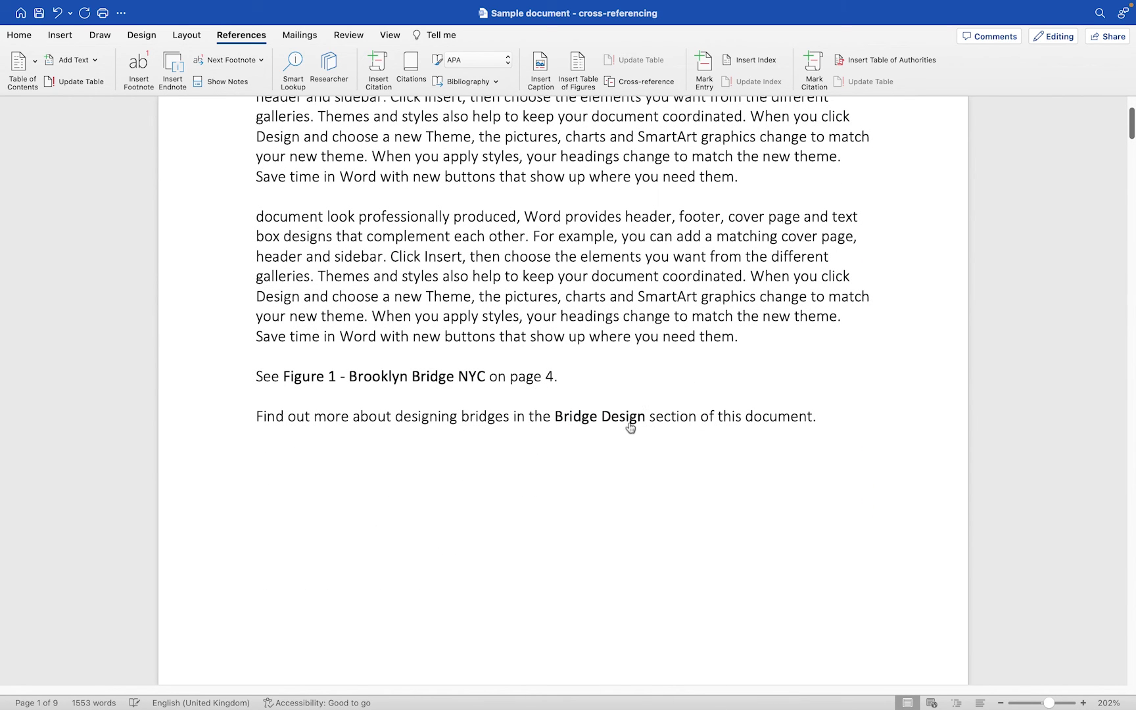
{"action": "left_click", "coordinate": [828, 419]}
{"action": "key", "text": "Return"}
Check the footnote on page 9, and add the line "See the sea views footnote -" below the last sentence on page 6
{"action": "left_click_drag", "start_coordinate": [1128, 131], "coordinate": [1131, 667]}
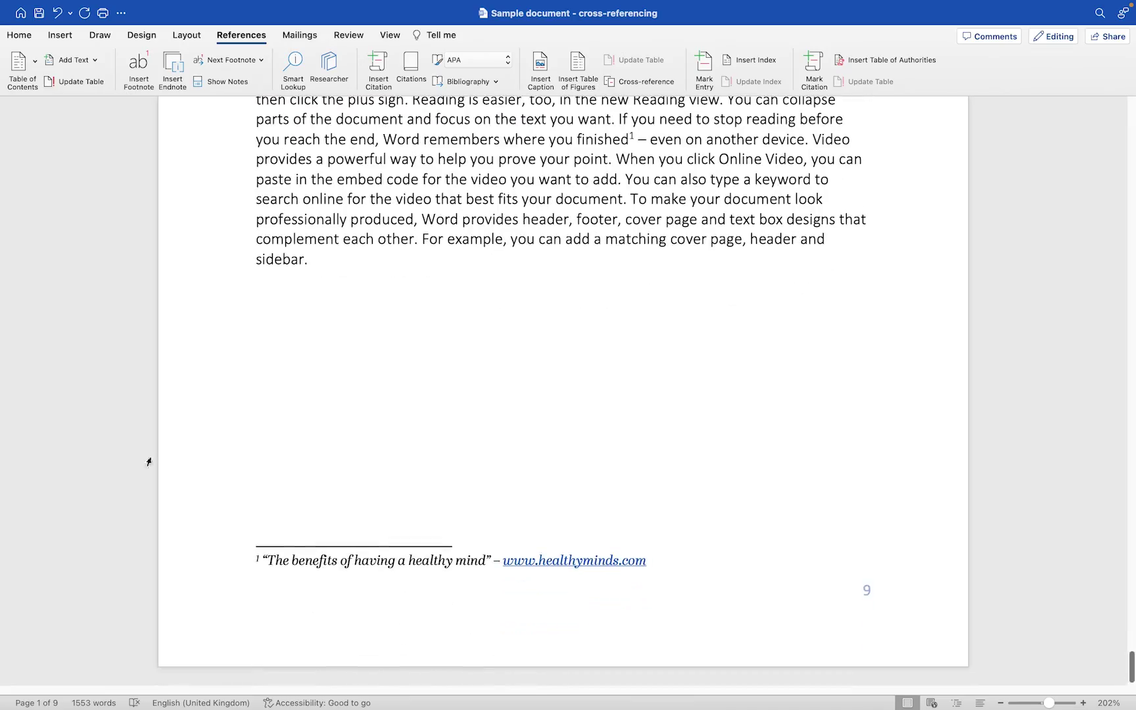
{"action": "scroll", "coordinate": [378, 208], "scroll_direction": "up", "scroll_amount": 2}
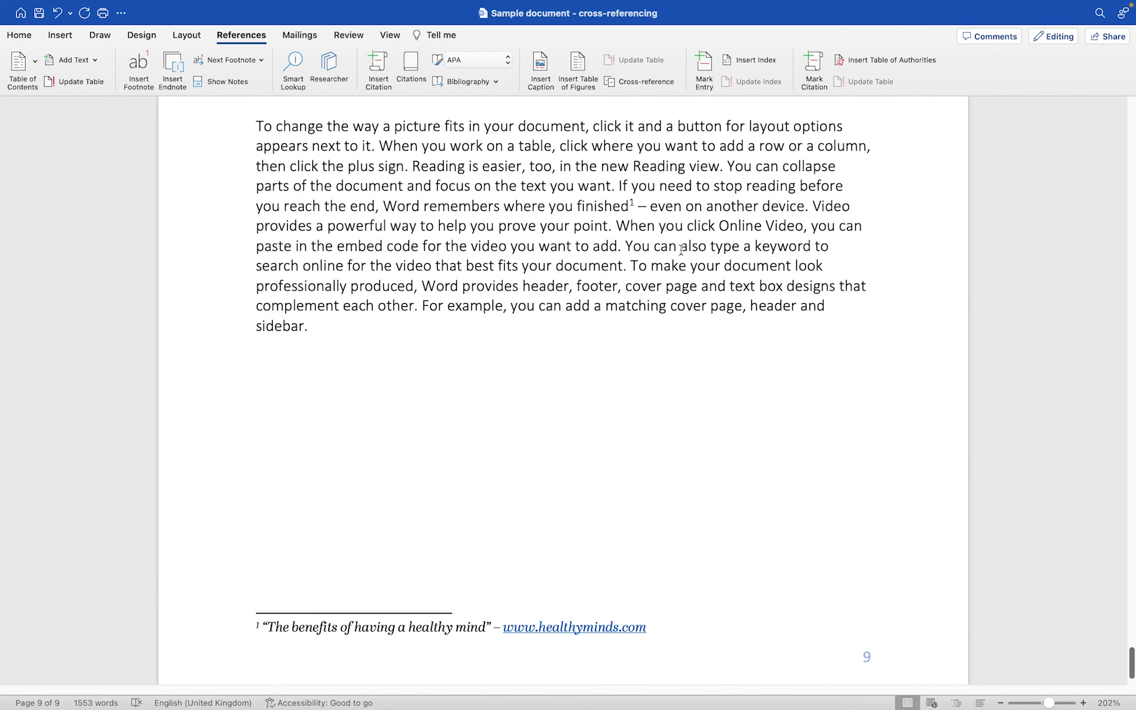
{"action": "left_click_drag", "start_coordinate": [1128, 657], "coordinate": [1128, 465]}
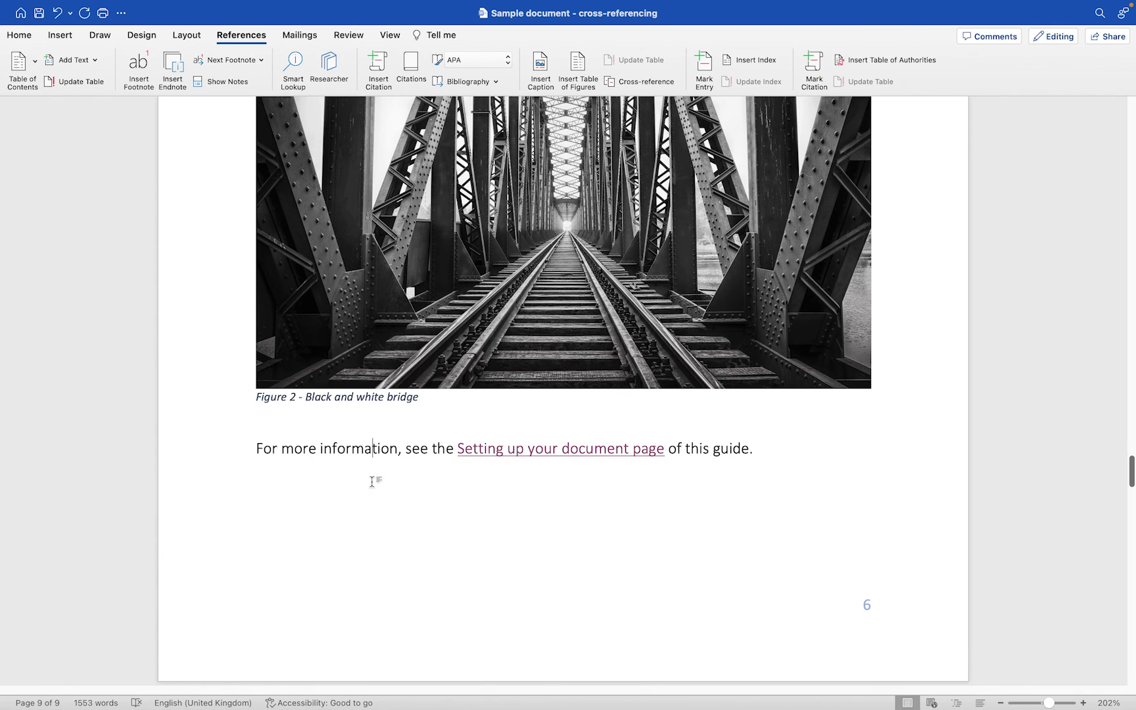
{"action": "left_click", "coordinate": [765, 454]}
{"action": "key", "text": "Return"}
{"action": "type", "text": "See the sea view"}
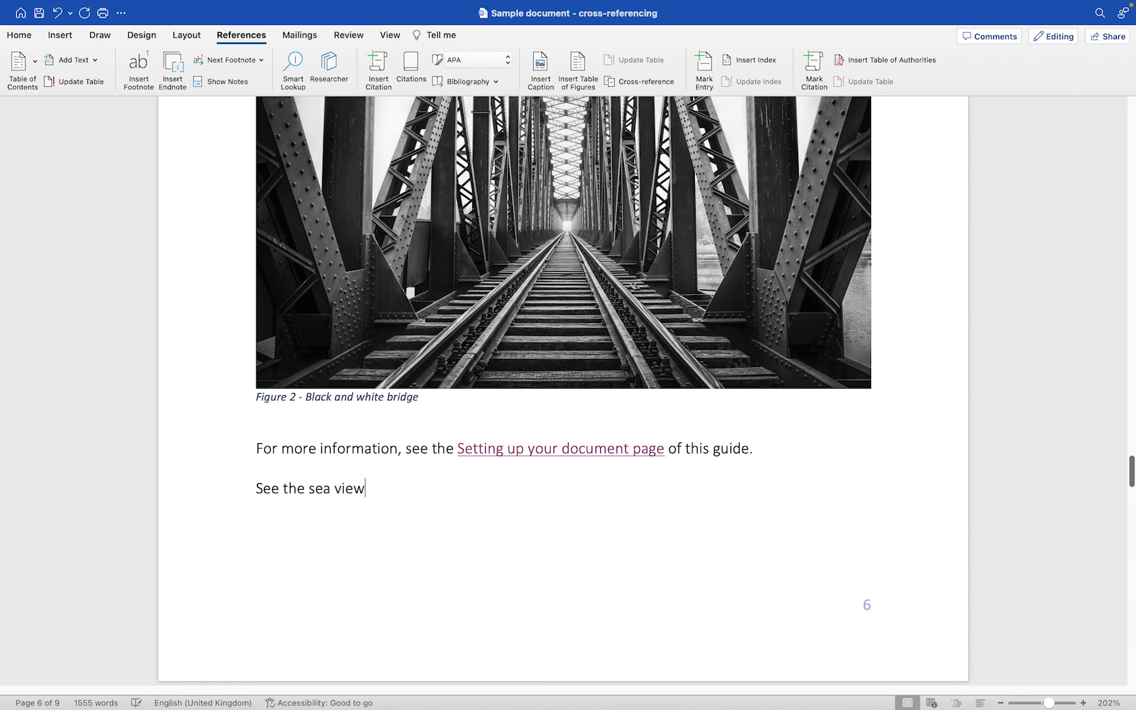
{"action": "type", "text": "s footnote -"}
Insert a linked cross-reference to the footnote number of "The benefits of having a healthy mind" after the dash
{"action": "left_click", "coordinate": [613, 78]}
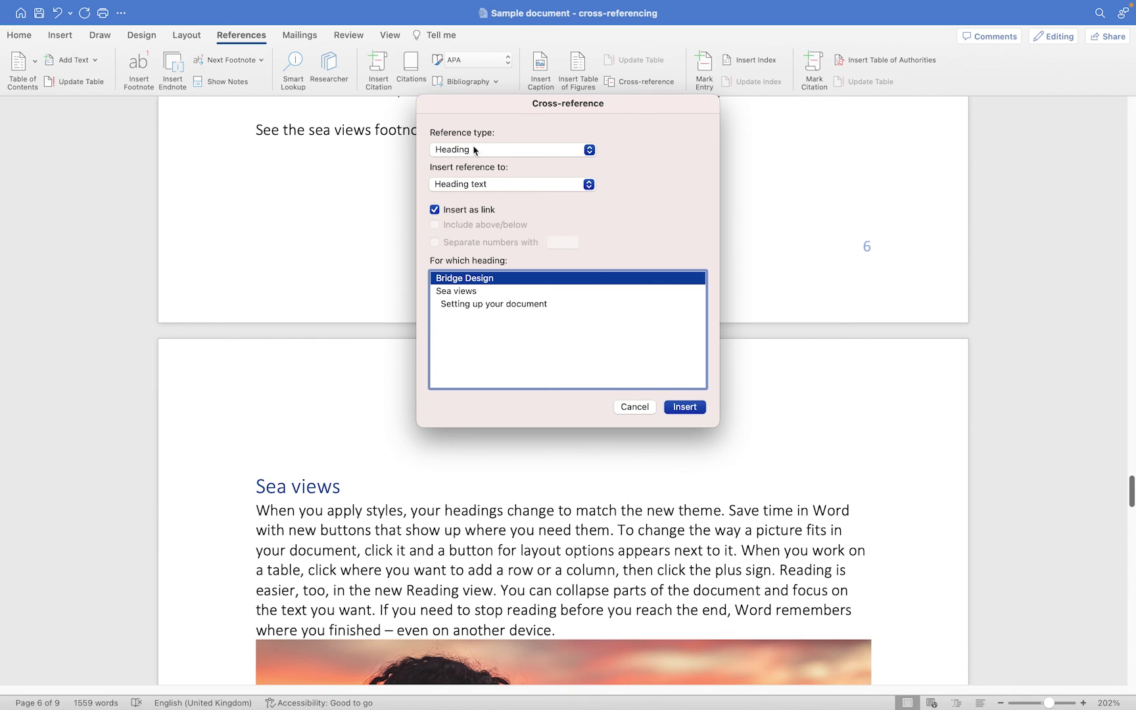
{"action": "left_click", "coordinate": [498, 156]}
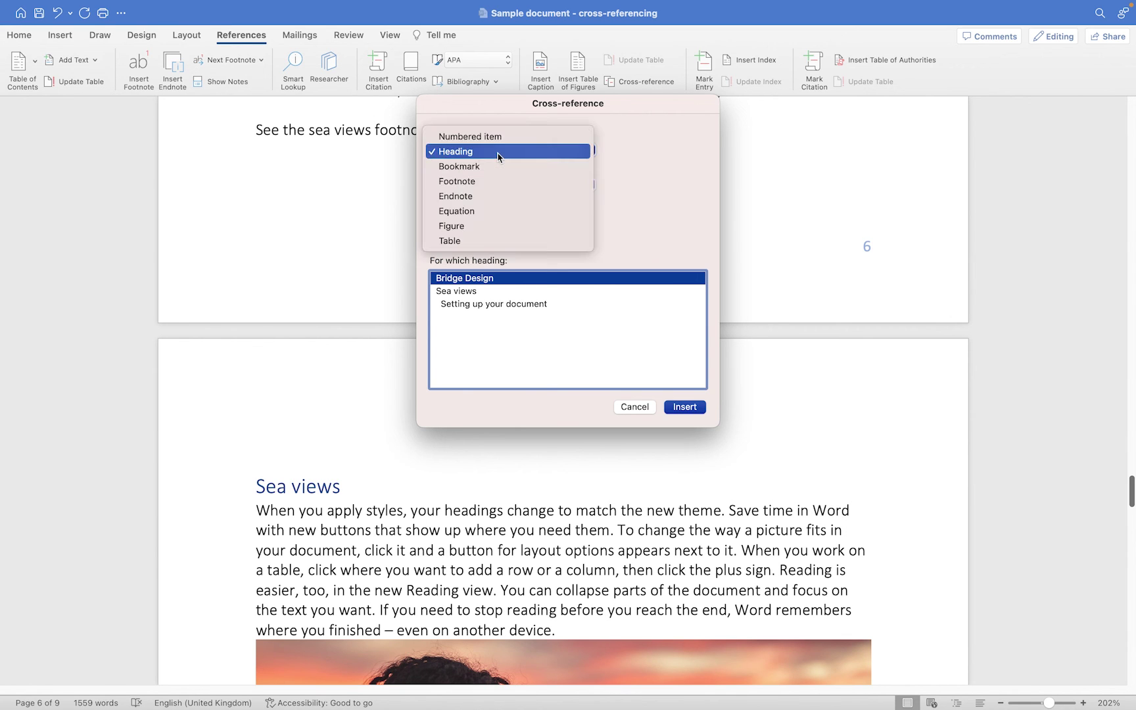
{"action": "left_click", "coordinate": [497, 181]}
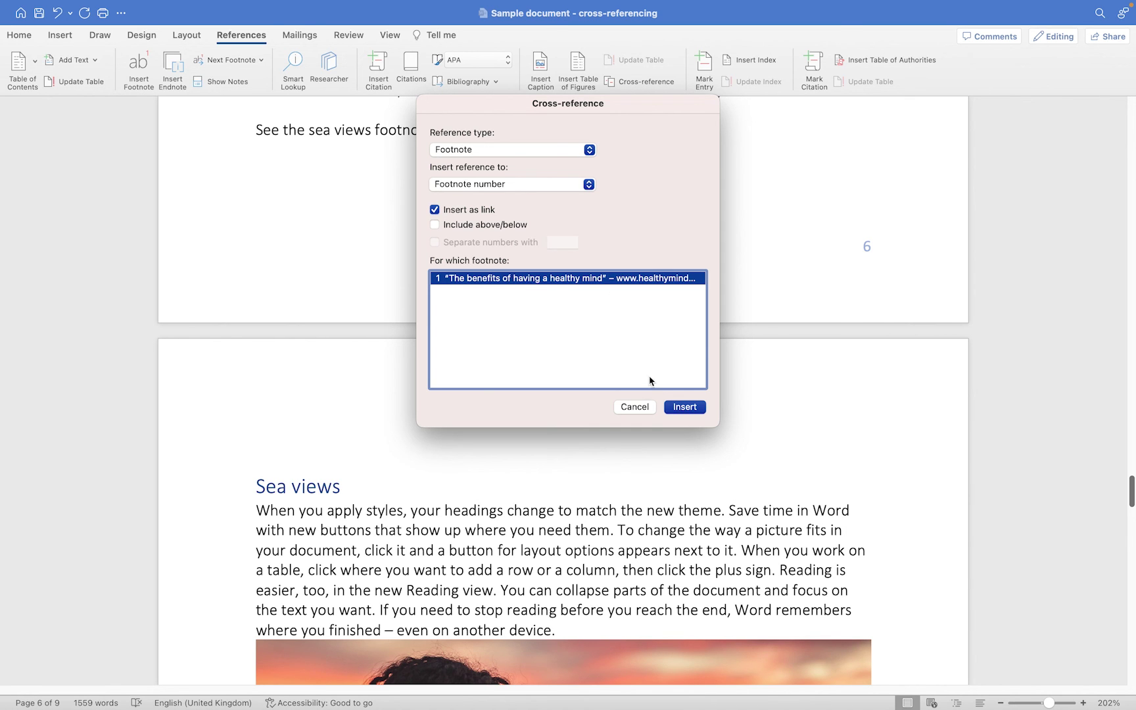
{"action": "left_click", "coordinate": [688, 409]}
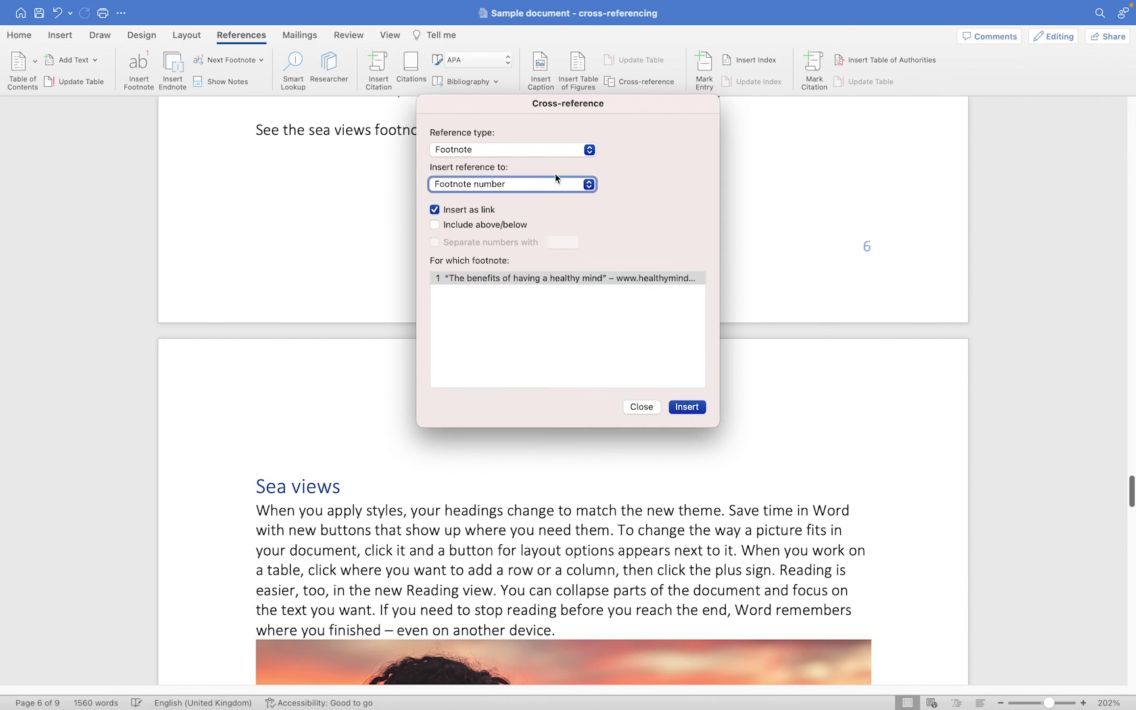
{"action": "left_click", "coordinate": [641, 406]}
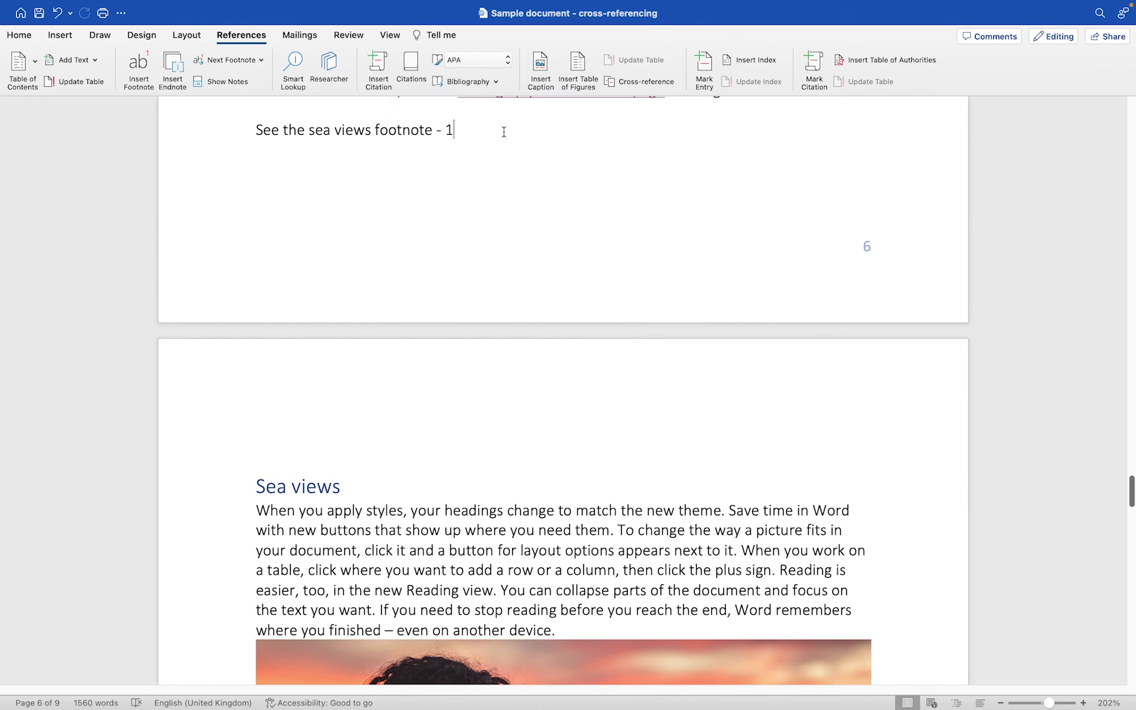
Test the footnote number link by following it to the footnote reference and viewing the footnote on page 9
{"action": "type", "text": "."}
{"action": "key", "text": "BackSpace"}
{"action": "left_click", "coordinate": [450, 135]}
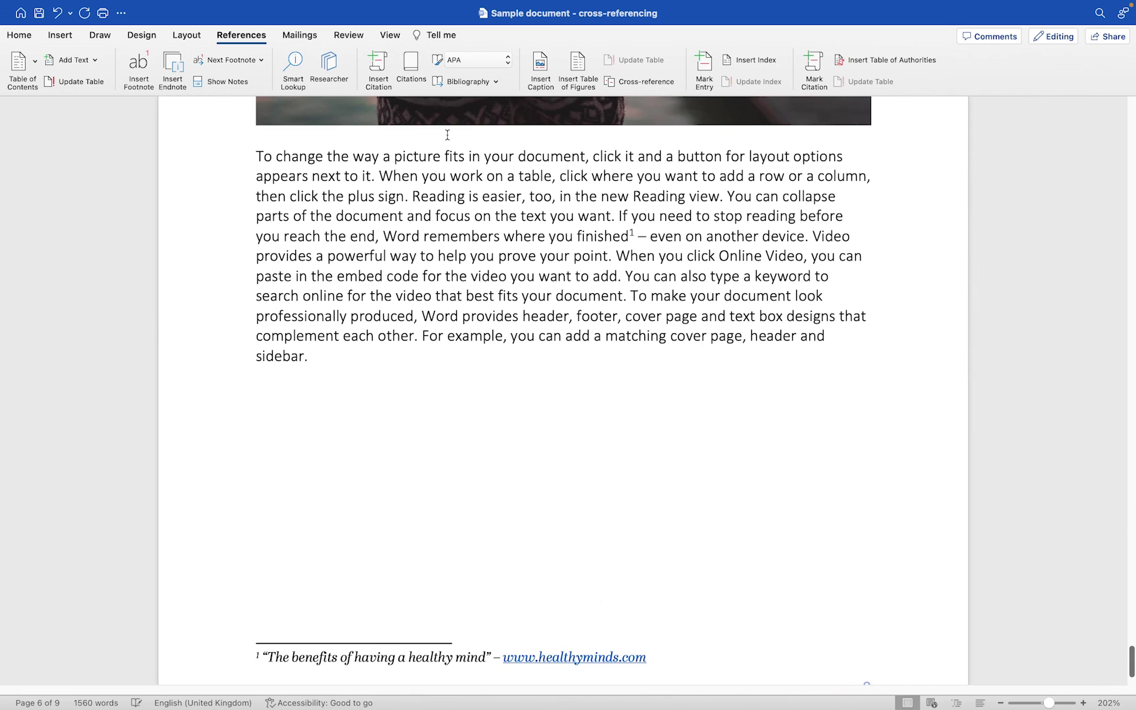
{"action": "scroll", "coordinate": [454, 370], "scroll_direction": "down", "scroll_amount": 2}
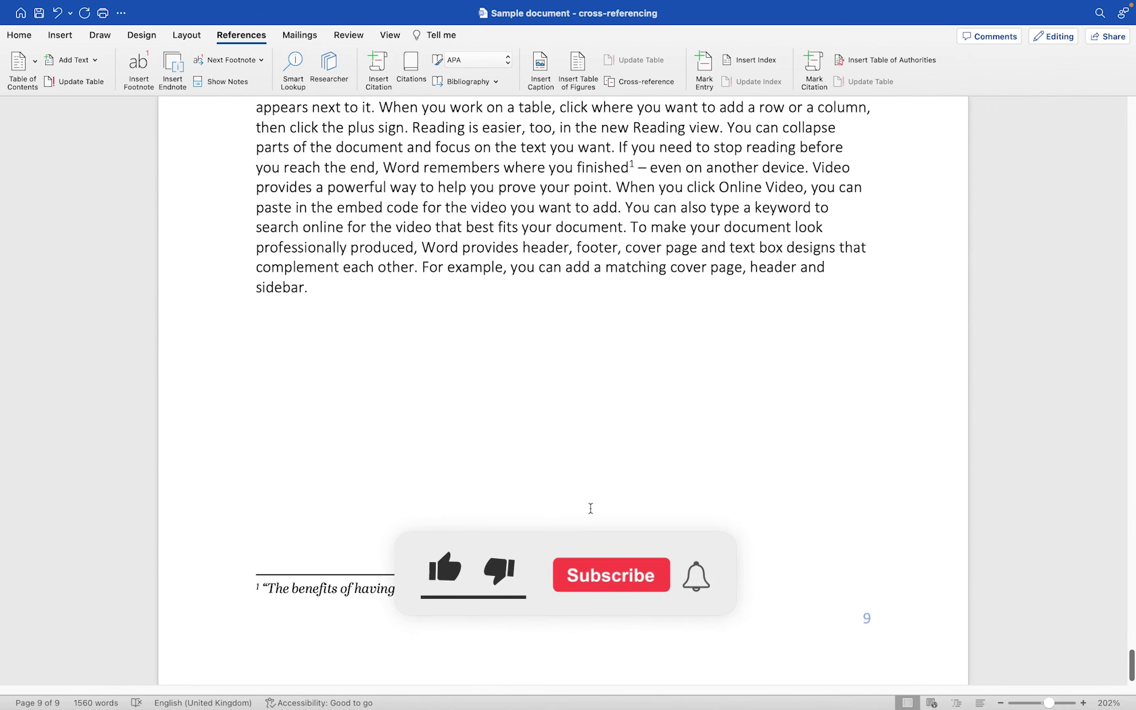